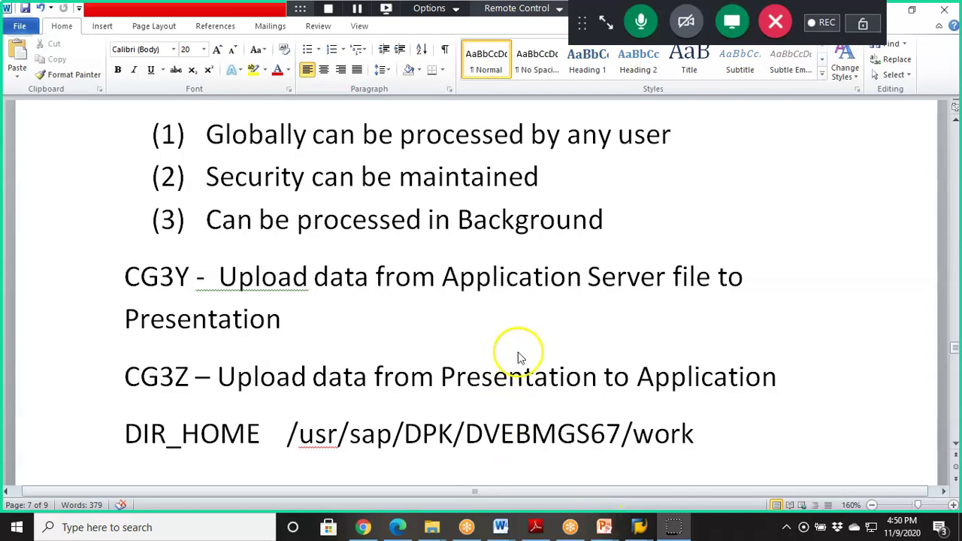
Move through the Word BDC notes from the Application Server File line down to CG3Z
{"action": "key", "text": "Up"}
{"action": "key", "text": "Up"}
{"action": "key", "text": "Up"}
{"action": "key", "text": "Up"}
{"action": "key", "text": "Up"}
{"action": "key", "text": "Up"}
{"action": "key", "text": "Up"}
{"action": "key", "text": "Up"}
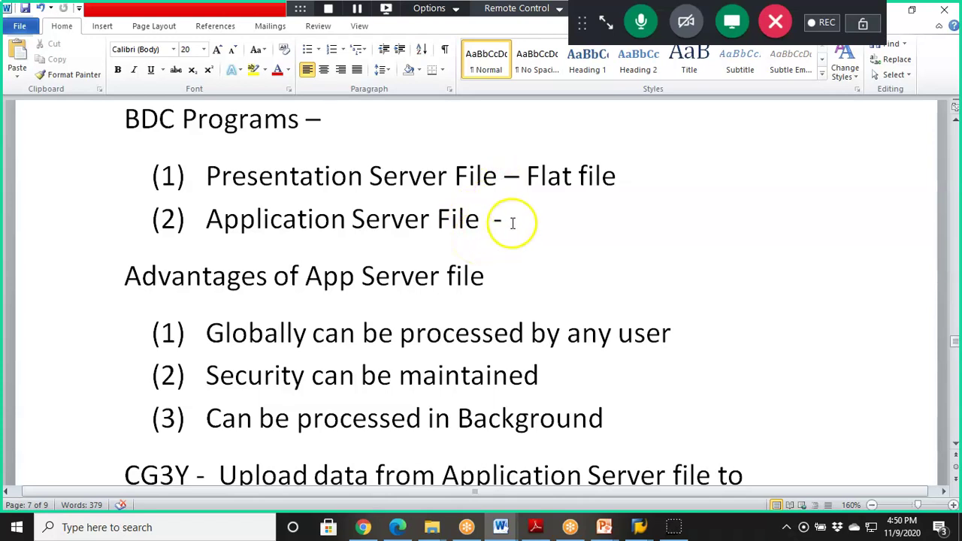
{"action": "left_click", "coordinate": [478, 219]}
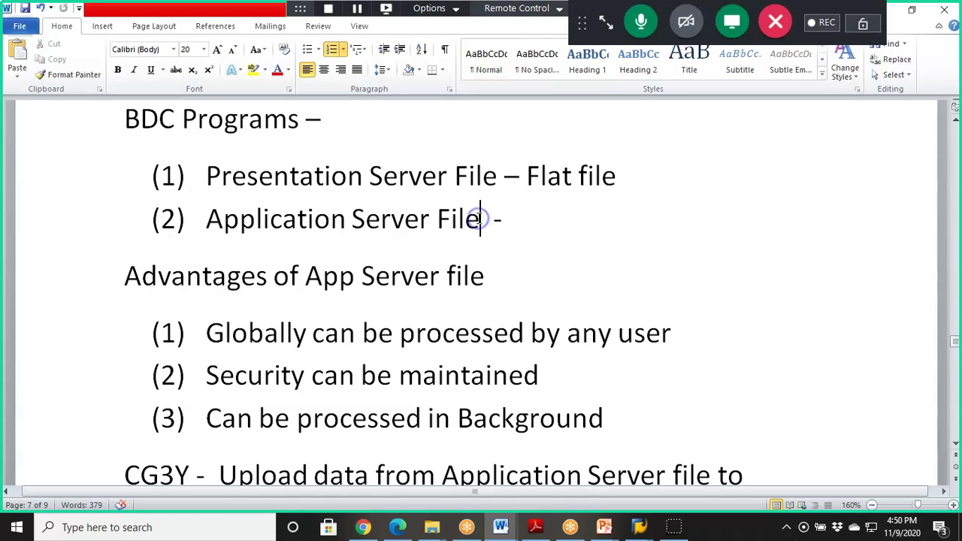
{"action": "left_click", "coordinate": [537, 234]}
{"action": "key", "text": "Down"}
{"action": "key", "text": "Down"}
{"action": "key", "text": "Down"}
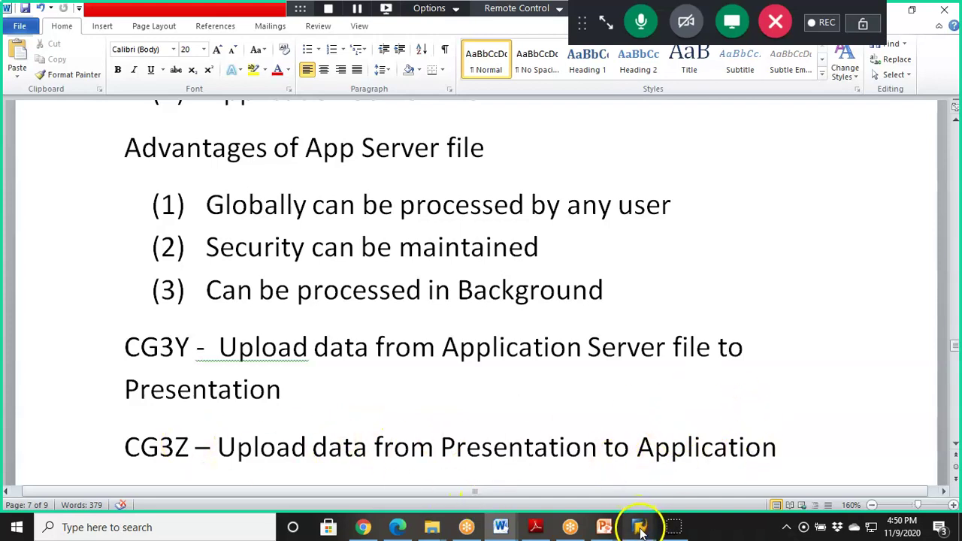
Log on to client 800 with the account password and launch AL11
{"action": "mouse_move", "coordinate": [640, 526]}
{"action": "left_click", "coordinate": [623, 476]}
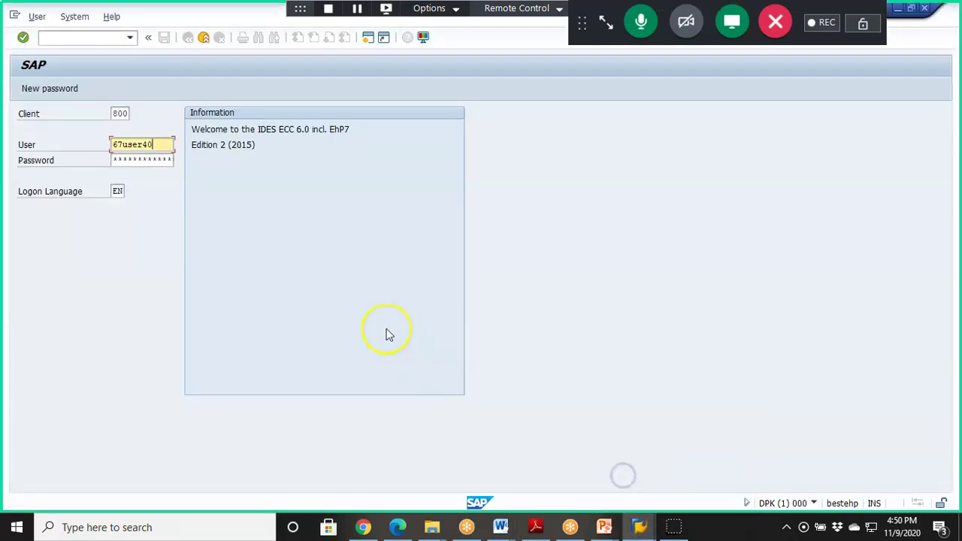
{"action": "left_click", "coordinate": [116, 160]}
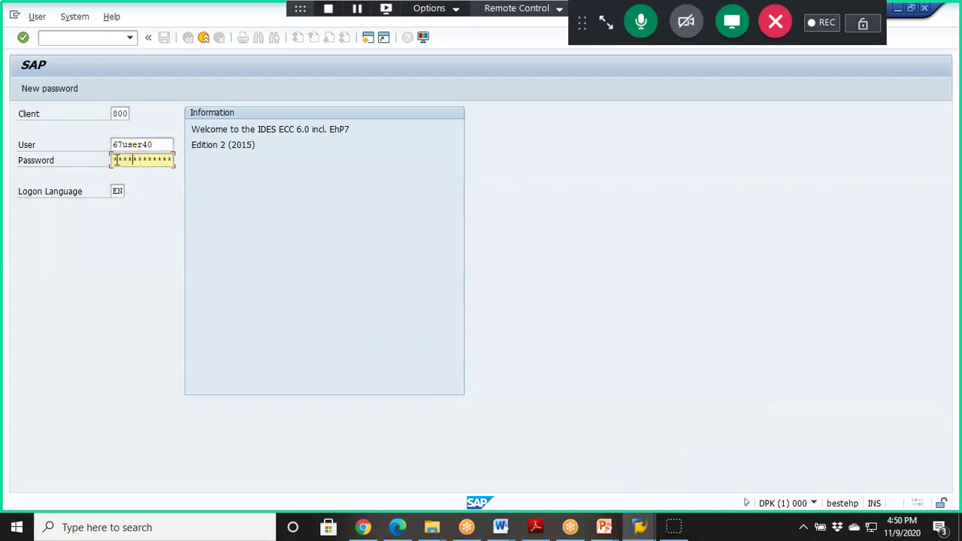
{"action": "key", "text": "Return"}
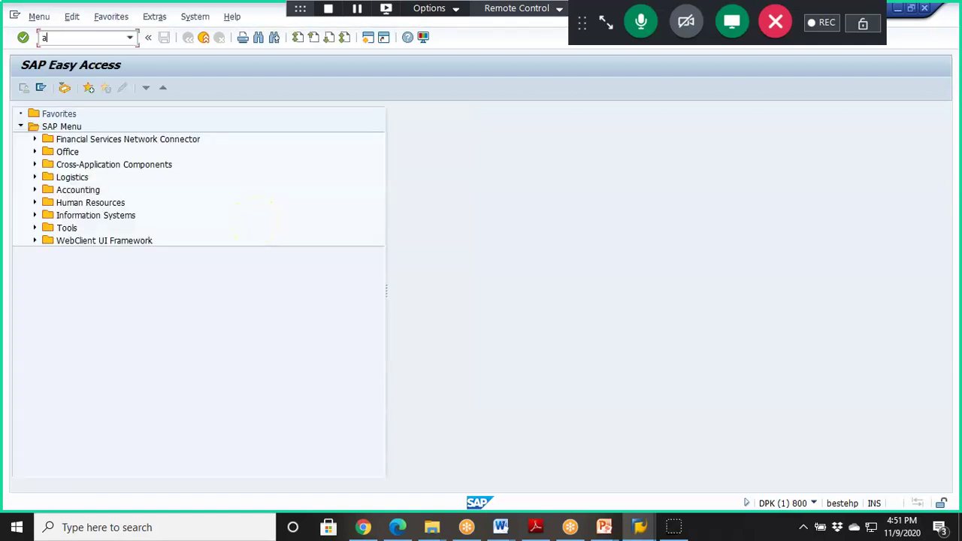
{"action": "key", "text": "Return"}
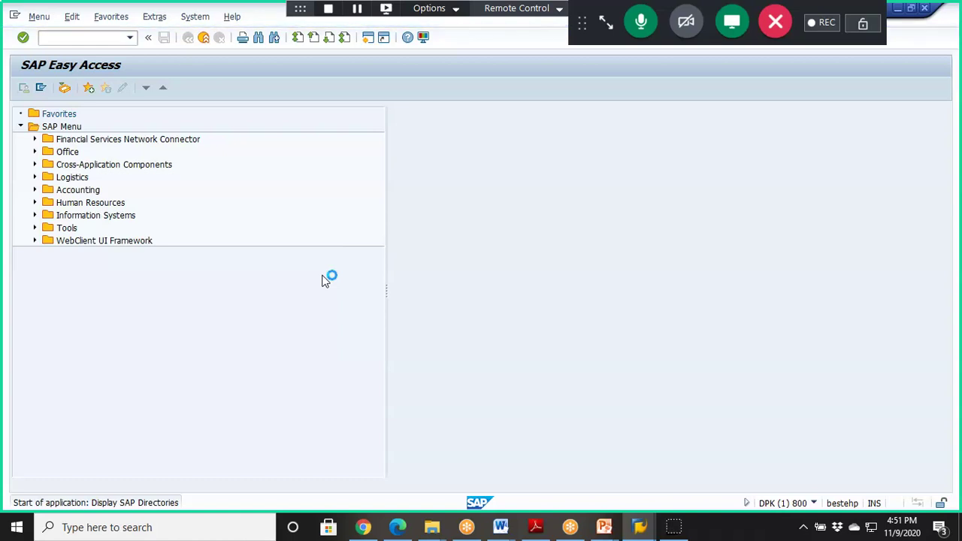
Dismiss the information popups and open DIR_HOME (/usr/sap/DPK/DVEBMGS67/work) in AL11
{"action": "left_click", "coordinate": [425, 332]}
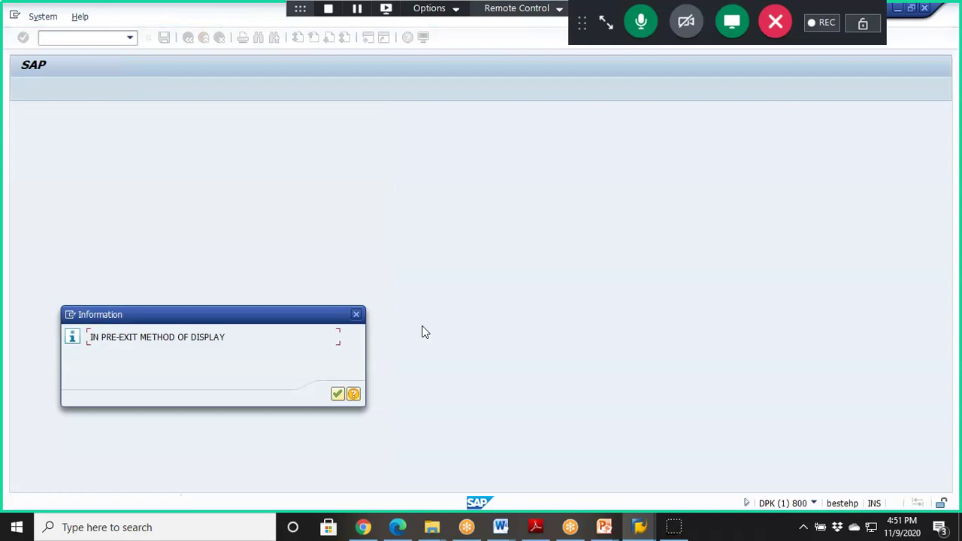
{"action": "left_click", "coordinate": [338, 394]}
{"action": "left_click", "coordinate": [337, 395]}
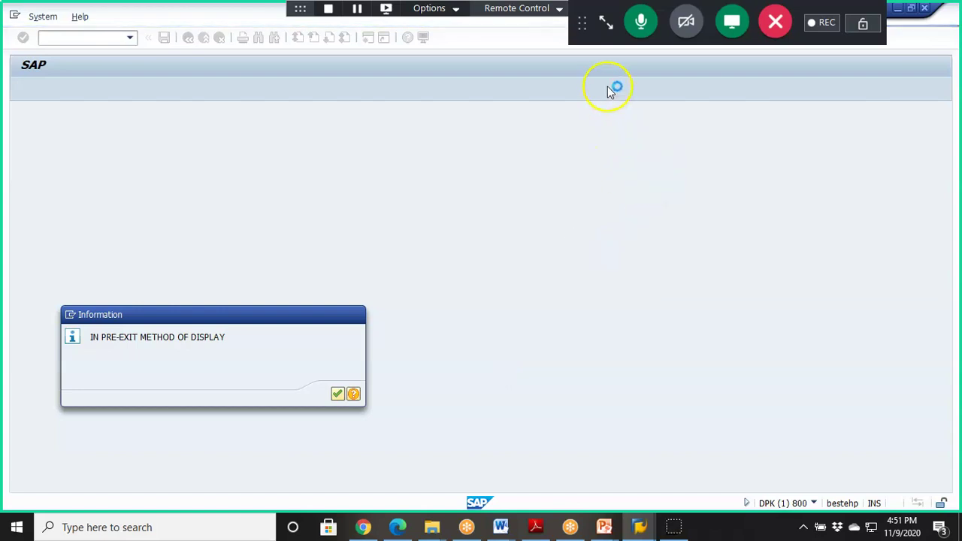
{"action": "key", "text": "Return"}
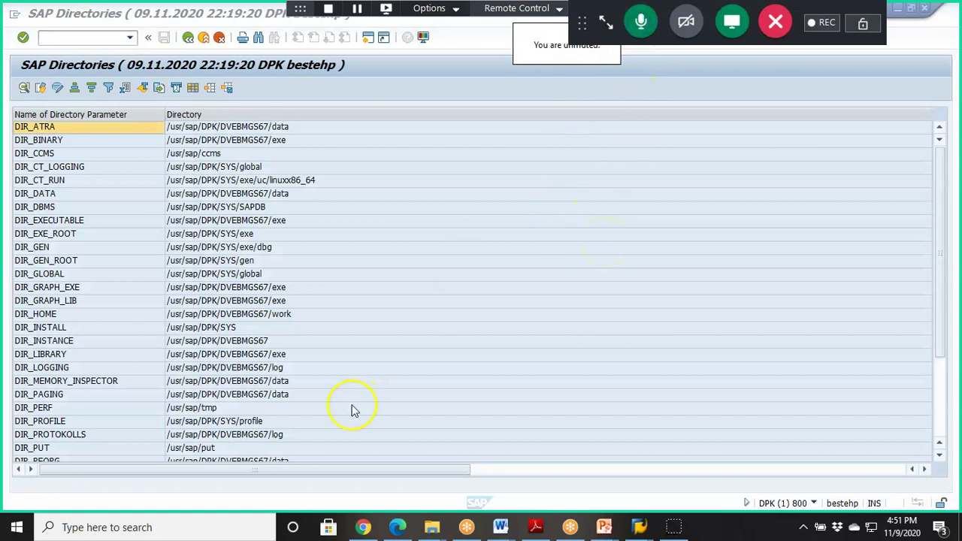
{"action": "double_click", "coordinate": [280, 316]}
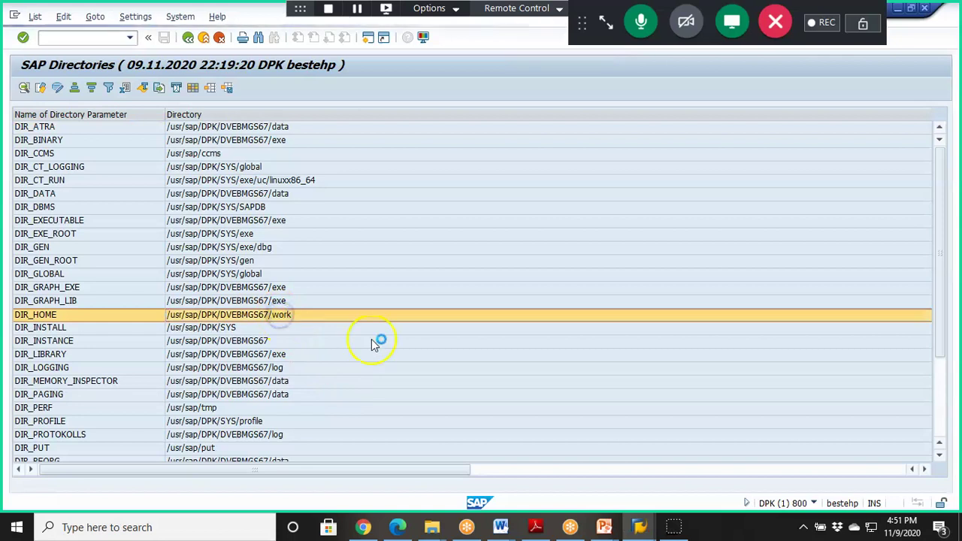
{"action": "left_click", "coordinate": [337, 394]}
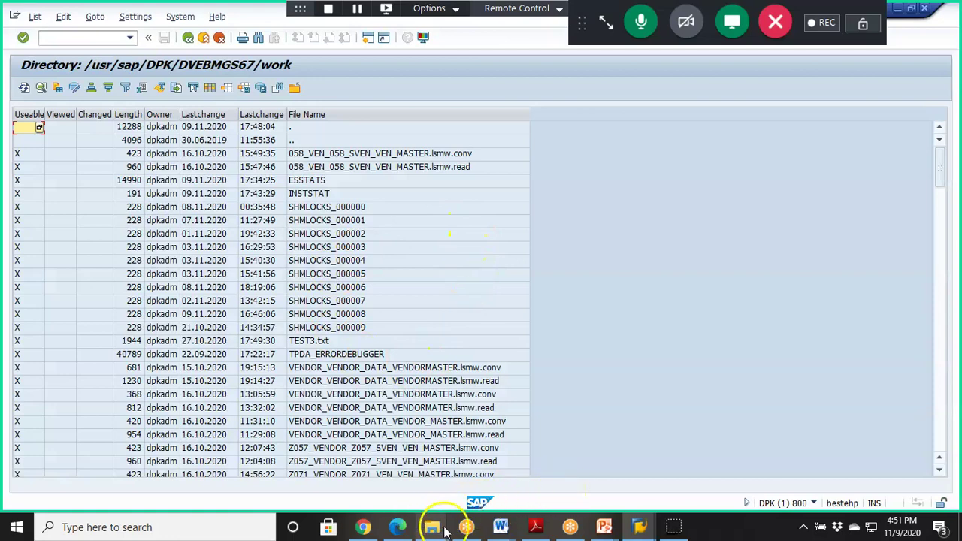
{"action": "left_click", "coordinate": [449, 531]}
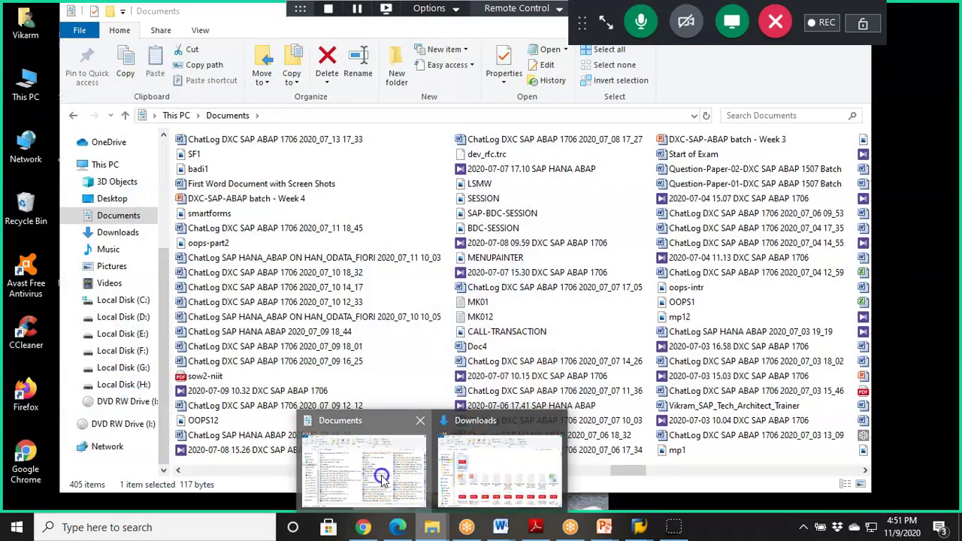
{"action": "left_click", "coordinate": [382, 479]}
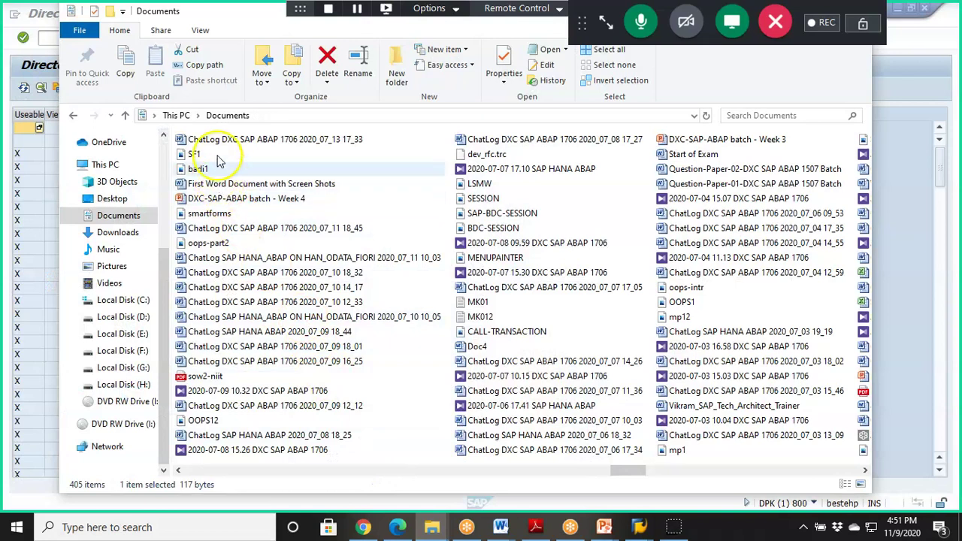
{"action": "key", "text": "m"}
{"action": "key", "text": "m"}
{"action": "key", "text": "m"}
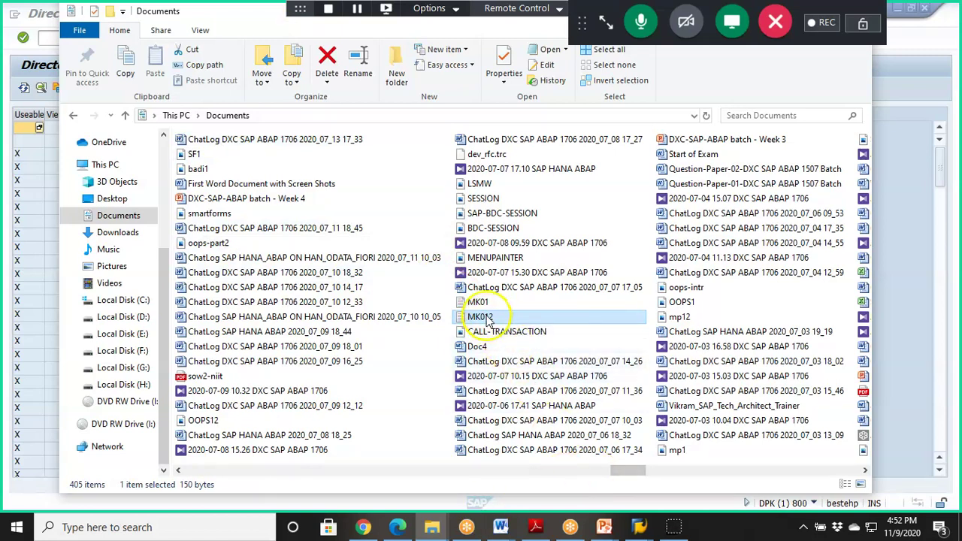
{"action": "left_click", "coordinate": [642, 527]}
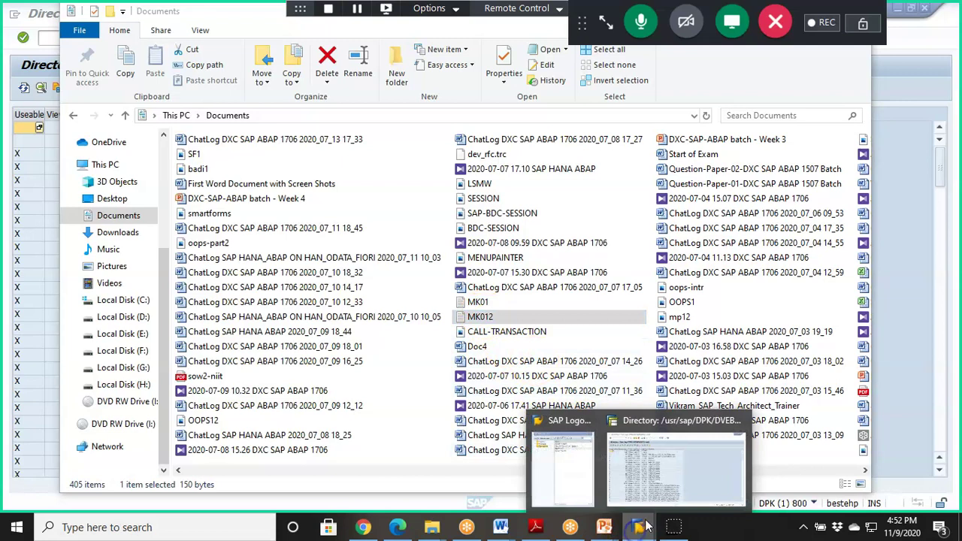
{"action": "left_click", "coordinate": [673, 475]}
{"action": "left_click", "coordinate": [106, 41]}
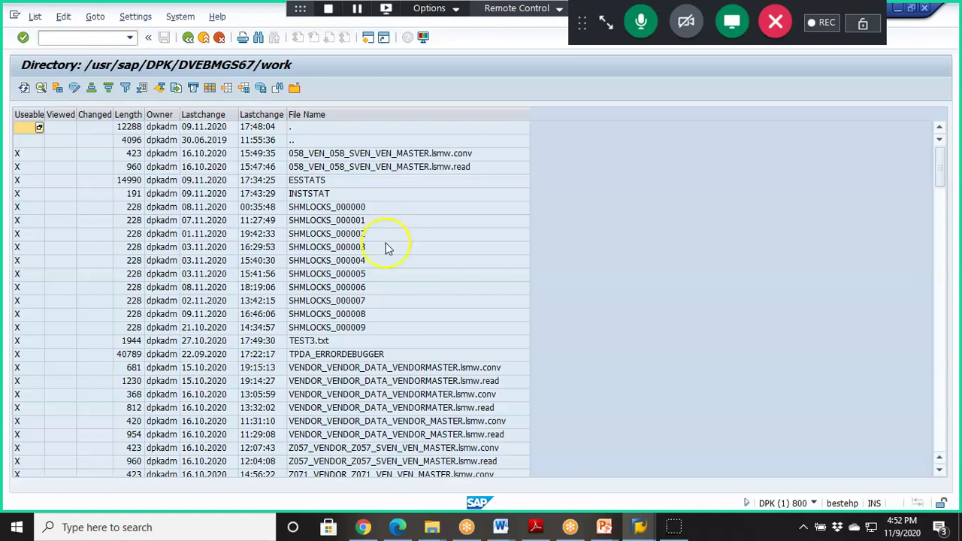
Run transaction /ocg3z from the command field's recent entries
{"action": "left_click", "coordinate": [97, 40]}
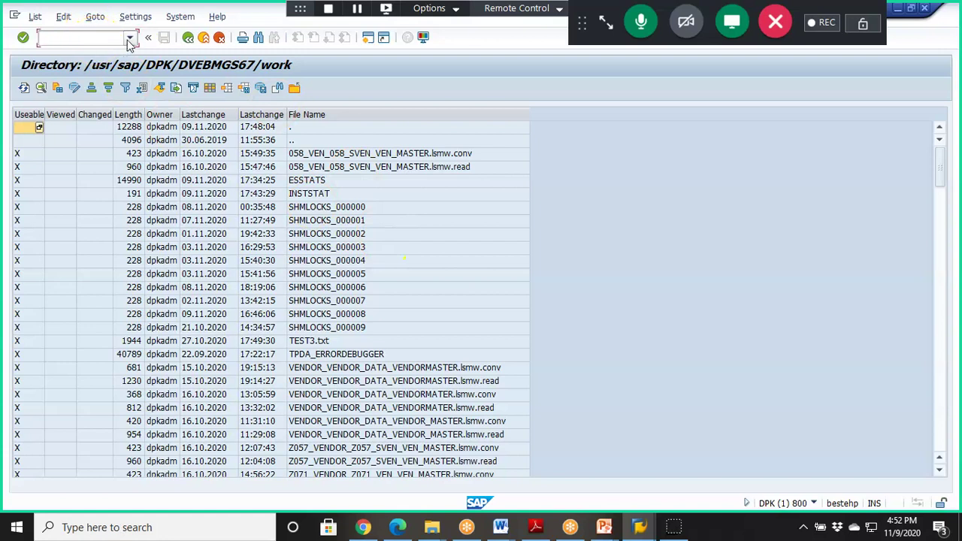
{"action": "left_click", "coordinate": [129, 38]}
{"action": "left_click", "coordinate": [106, 48]}
{"action": "key", "text": "Return"}
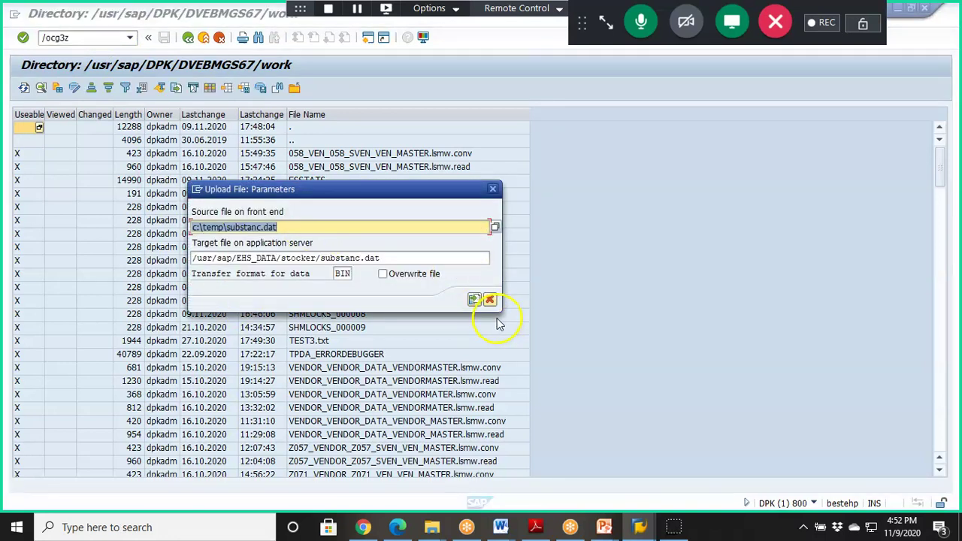
Browse Documents with the Text (*.txt) filter and pick MK012.TXT as the source file
{"action": "left_click", "coordinate": [495, 228]}
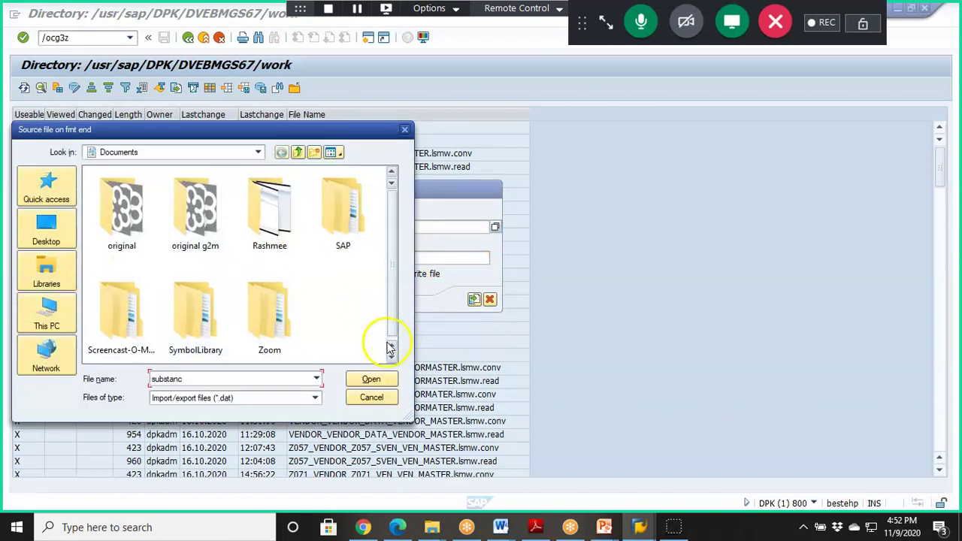
{"action": "left_click", "coordinate": [316, 399]}
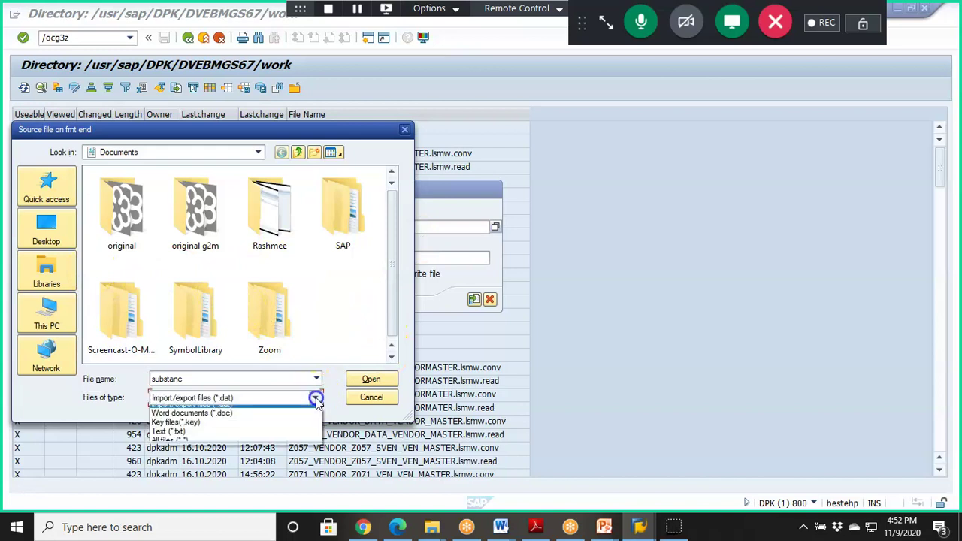
{"action": "left_click", "coordinate": [256, 433]}
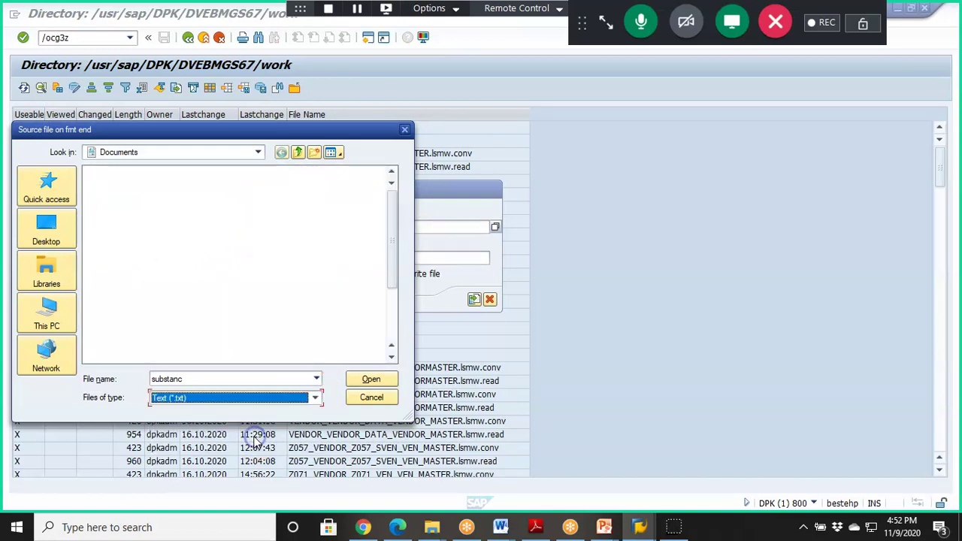
{"action": "left_click", "coordinate": [249, 379]}
{"action": "left_click", "coordinate": [391, 358]}
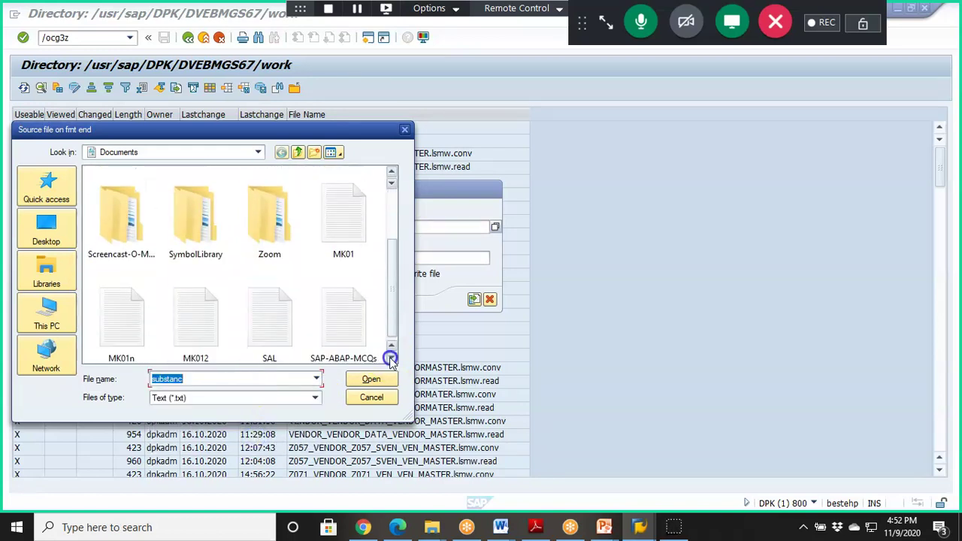
{"action": "double_click", "coordinate": [201, 322]}
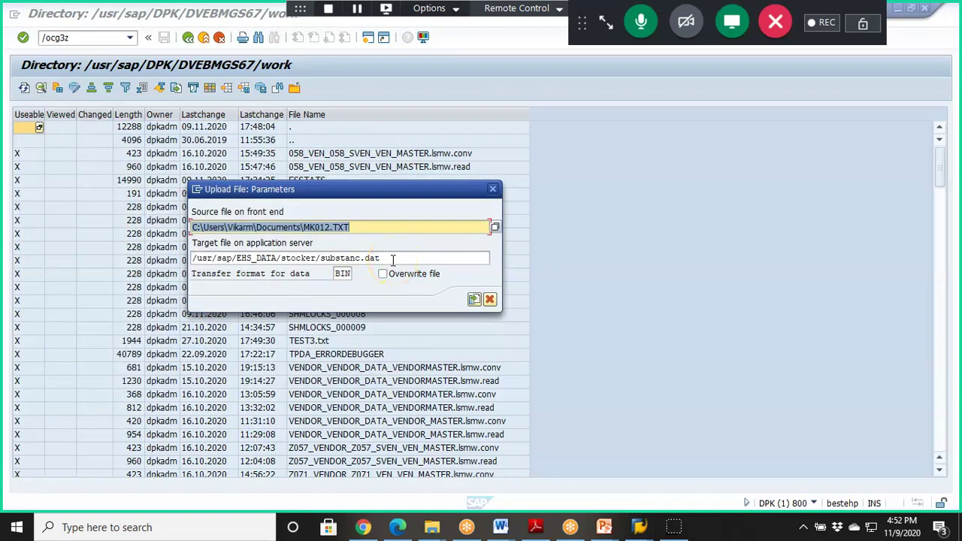
Change the transfer format from BIN to ASC, clear Target file, and close the dialog
{"action": "left_click", "coordinate": [348, 274]}
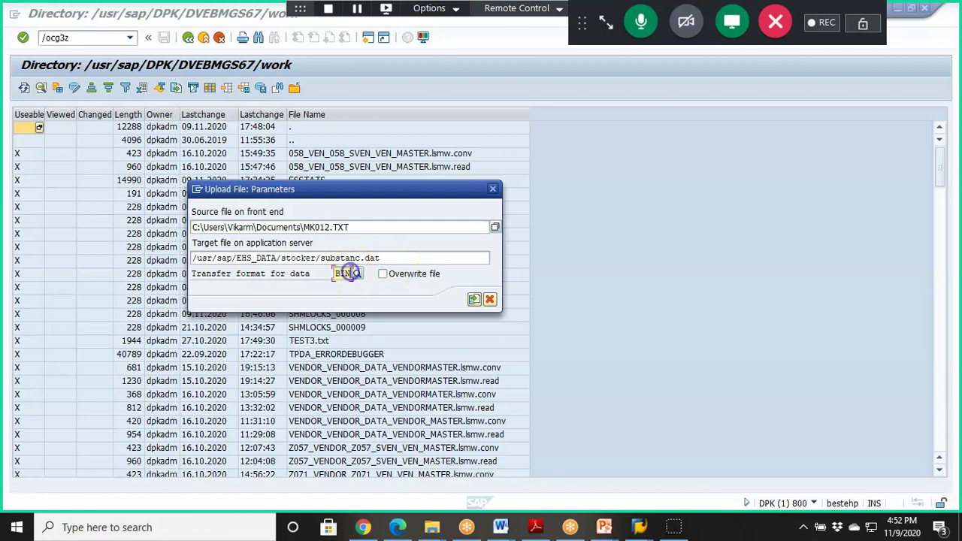
{"action": "key", "text": "BackSpace"}
{"action": "key", "text": "BackSpace"}
{"action": "key", "text": "BackSpace"}
{"action": "left_click", "coordinate": [358, 274]}
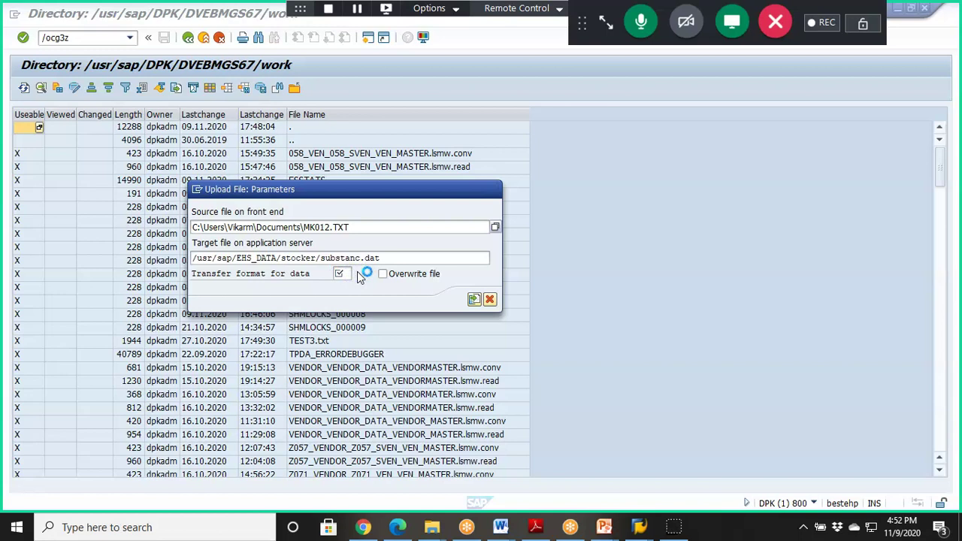
{"action": "left_click", "coordinate": [342, 286]}
{"action": "left_click", "coordinate": [382, 314]}
{"action": "left_click", "coordinate": [341, 273]}
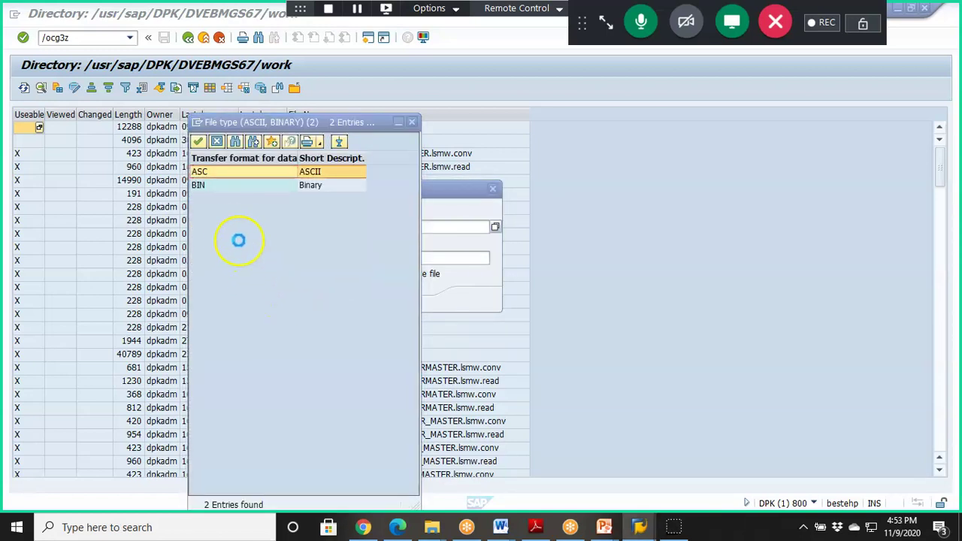
{"action": "double_click", "coordinate": [209, 172]}
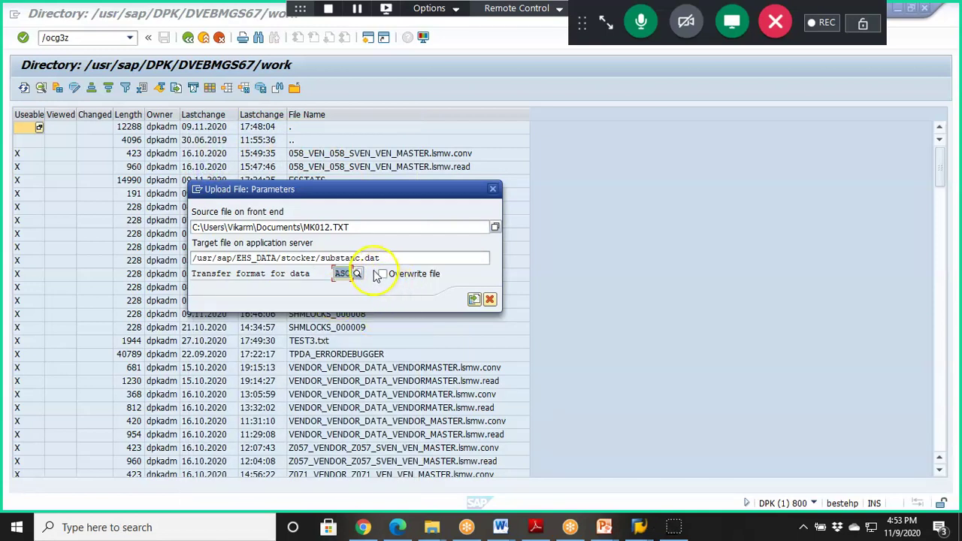
{"action": "left_click", "coordinate": [398, 259]}
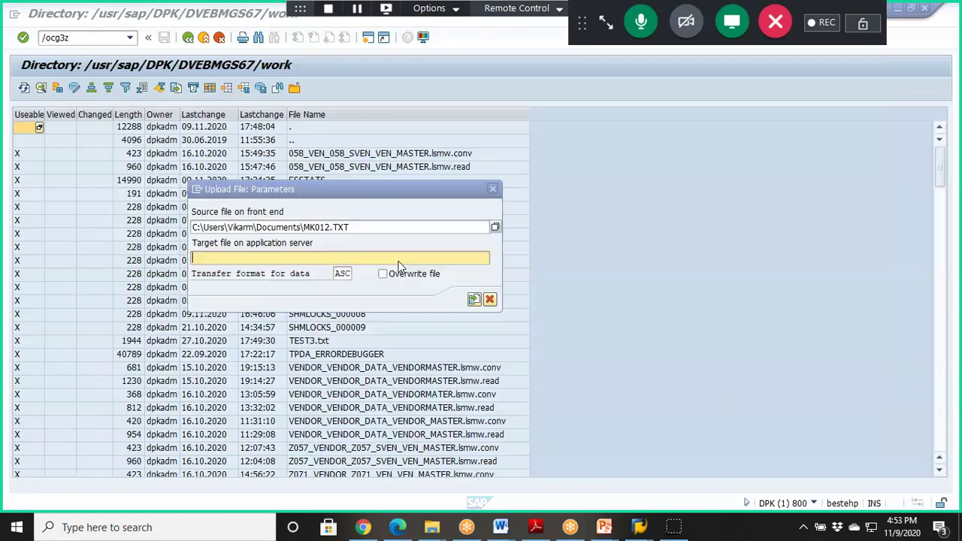
{"action": "left_click", "coordinate": [489, 299]}
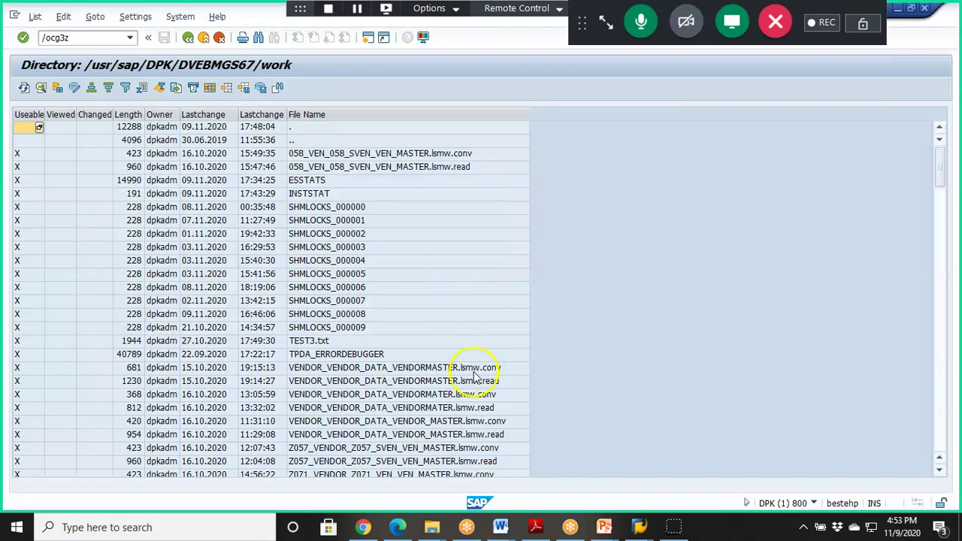
Return to the AL11 directory list and select the DIR_HOME work path
{"action": "left_click", "coordinate": [188, 37]}
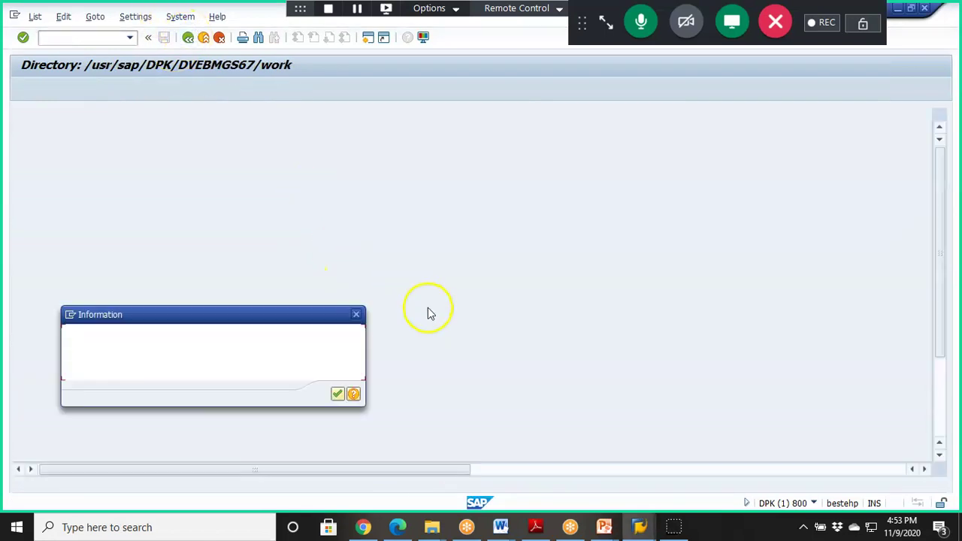
{"action": "left_click", "coordinate": [338, 394]}
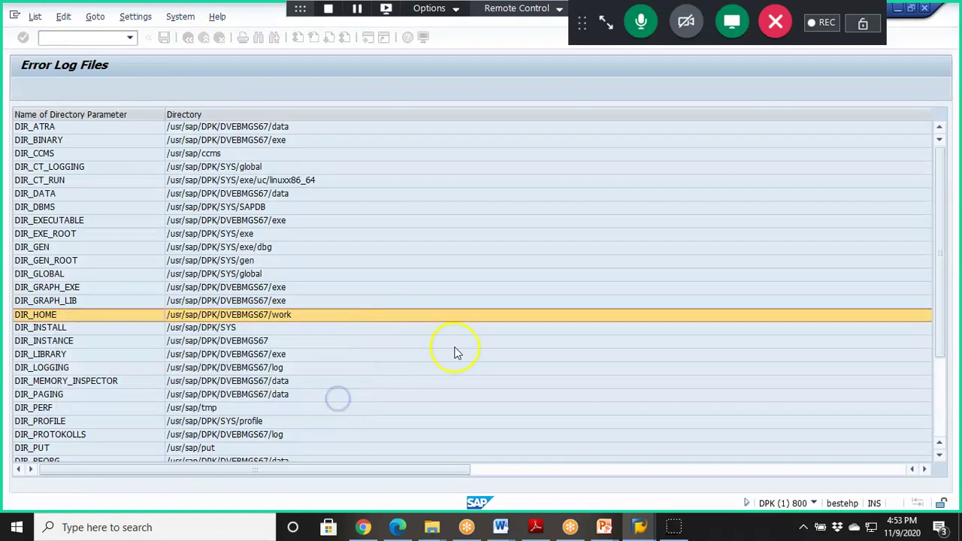
{"action": "left_click", "coordinate": [182, 315]}
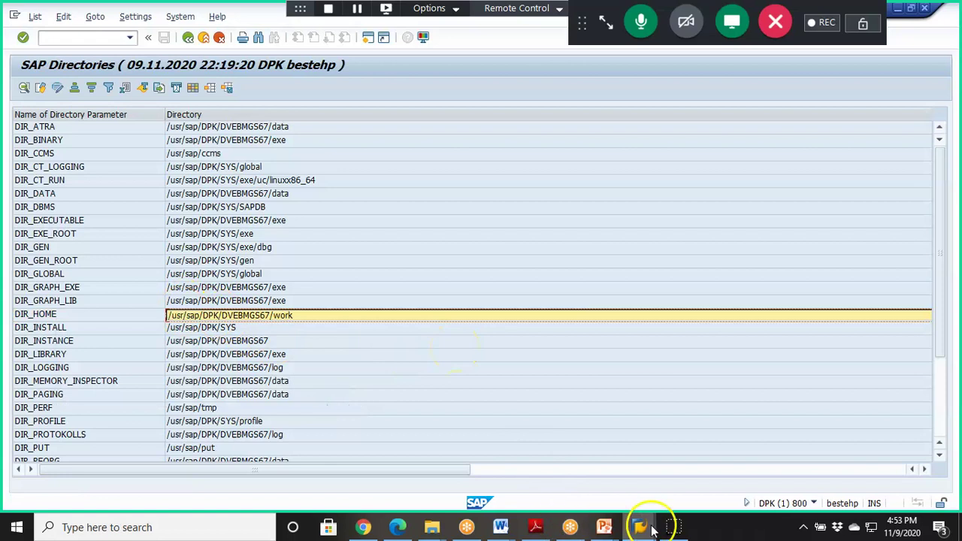
Bring the SAP Directories window forward and launch the upload transaction from the command field
{"action": "mouse_move", "coordinate": [648, 519]}
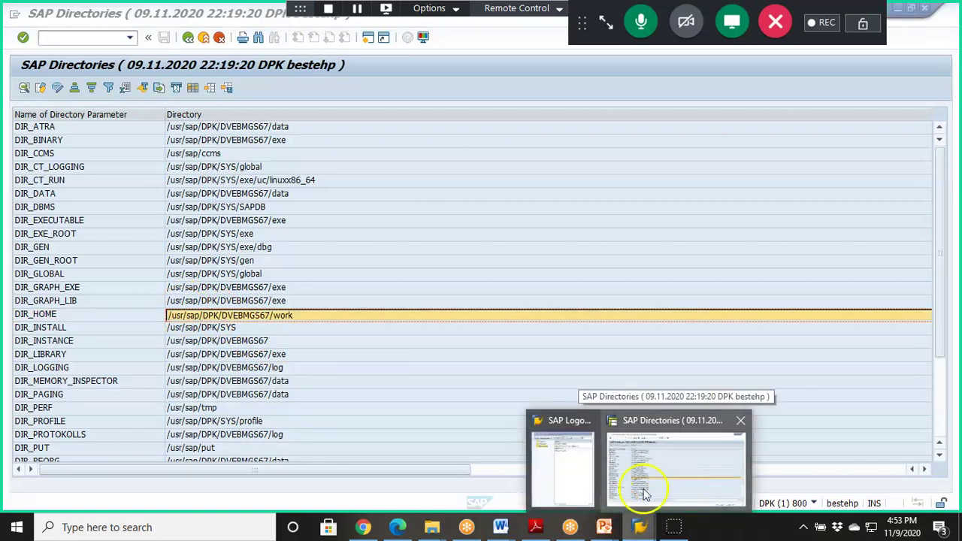
{"action": "left_click", "coordinate": [648, 486]}
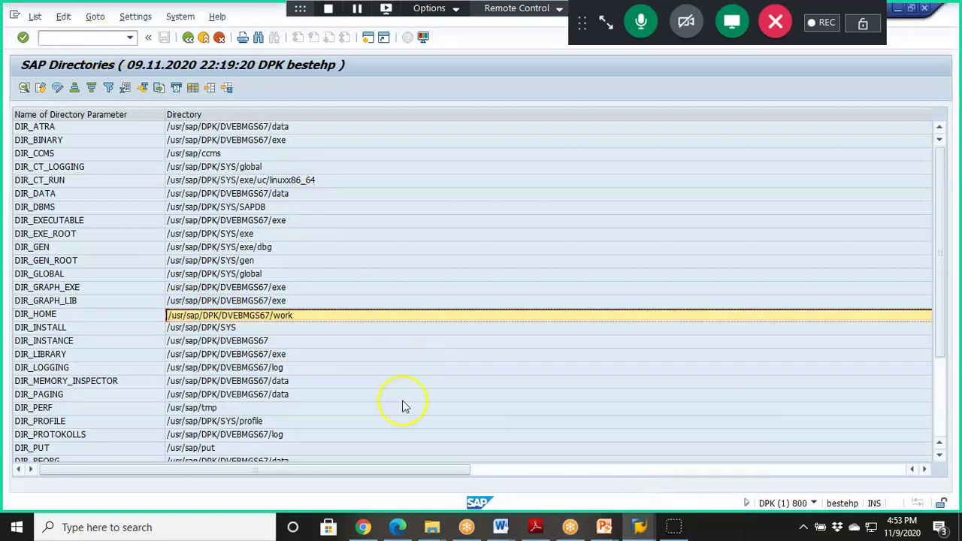
{"action": "mouse_move", "coordinate": [644, 525]}
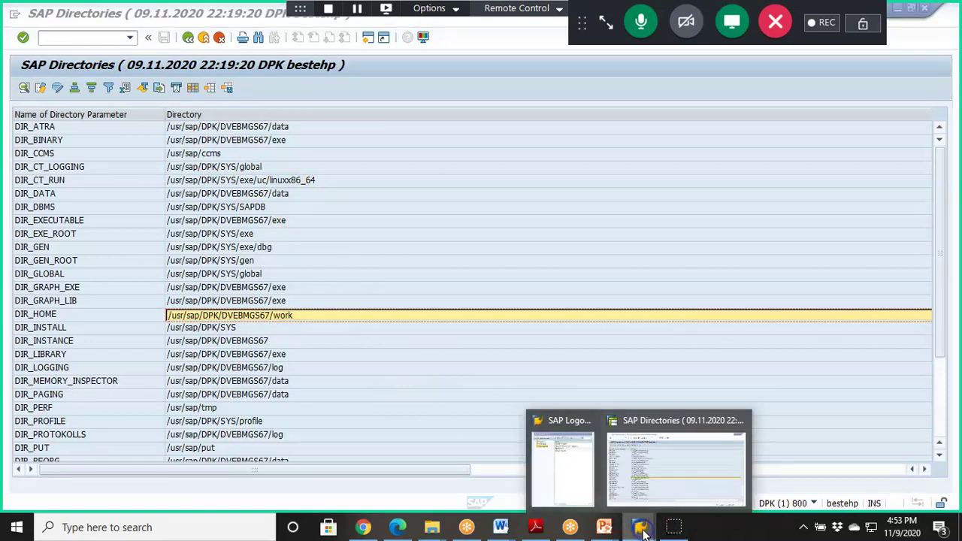
{"action": "left_click", "coordinate": [687, 484]}
{"action": "left_click", "coordinate": [130, 41]}
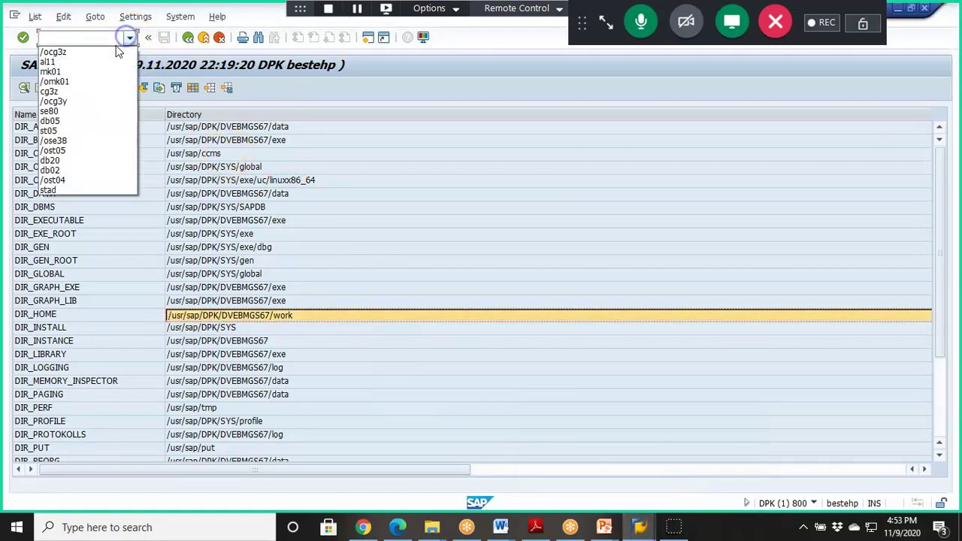
{"action": "left_click", "coordinate": [100, 41]}
{"action": "type", "text": "/nsp02"}
{"action": "key", "text": "Return"}
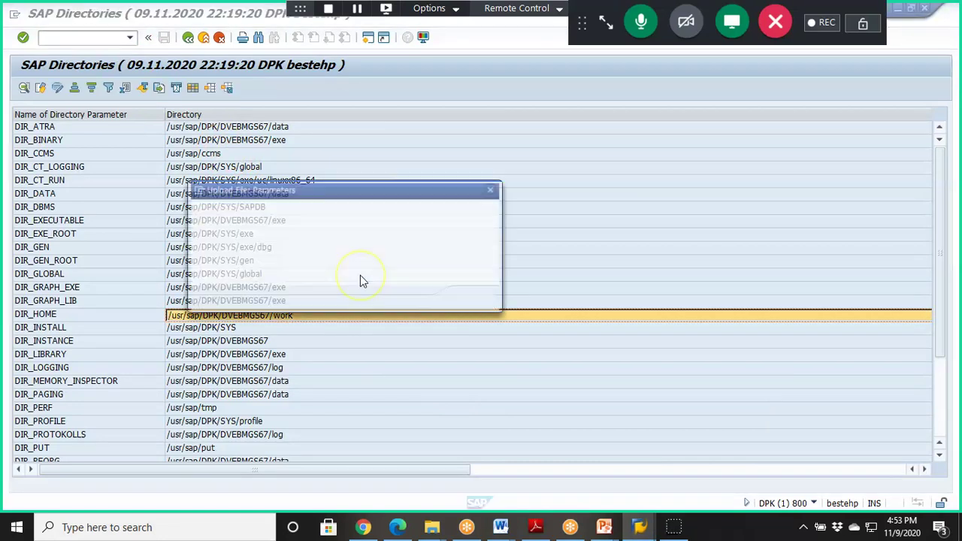
Paste the work path as Target file and choose MK012.TXT via the Text (*.txt) filter
{"action": "left_click", "coordinate": [412, 258]}
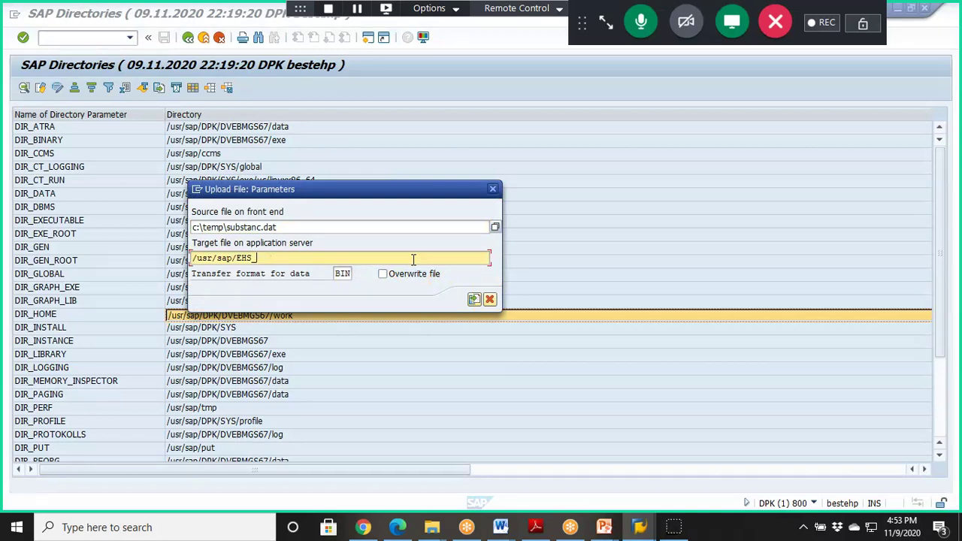
{"action": "type", "text": "/usr/sap/DPK/DVEBMGS67/work"}
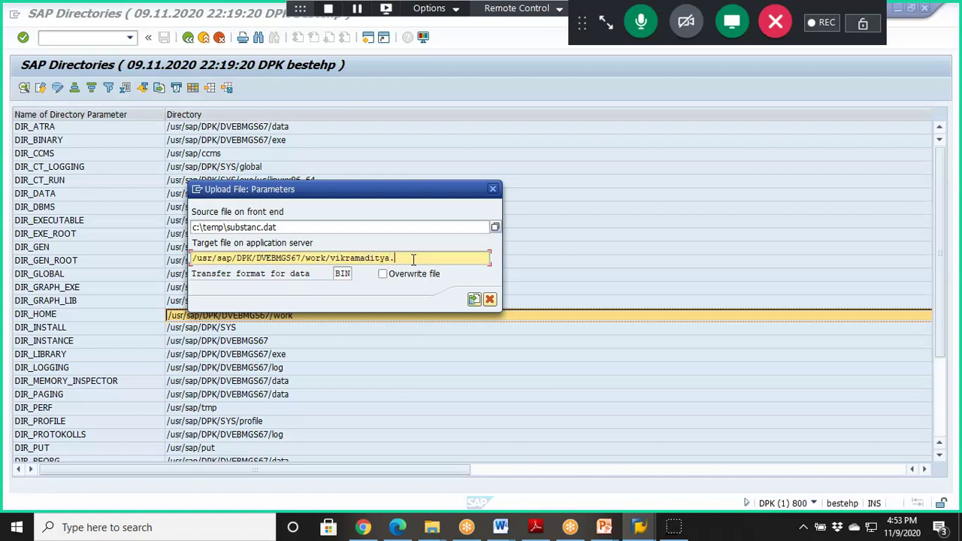
{"action": "left_click", "coordinate": [496, 227]}
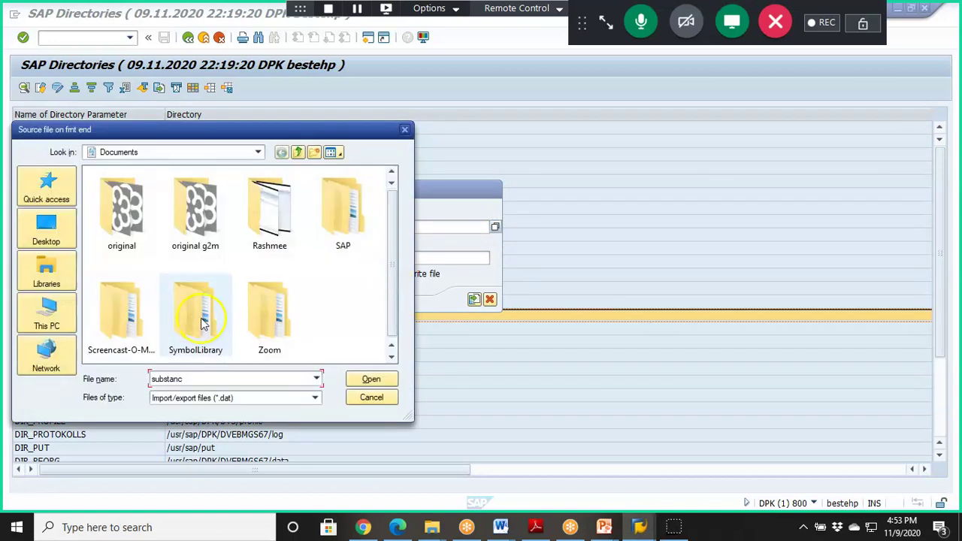
{"action": "left_click", "coordinate": [237, 317]}
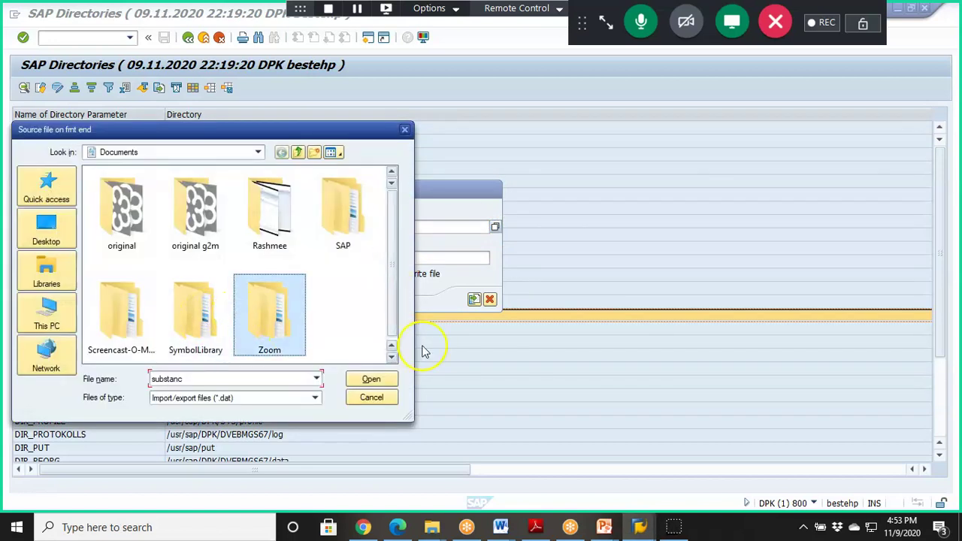
{"action": "left_click", "coordinate": [317, 398]}
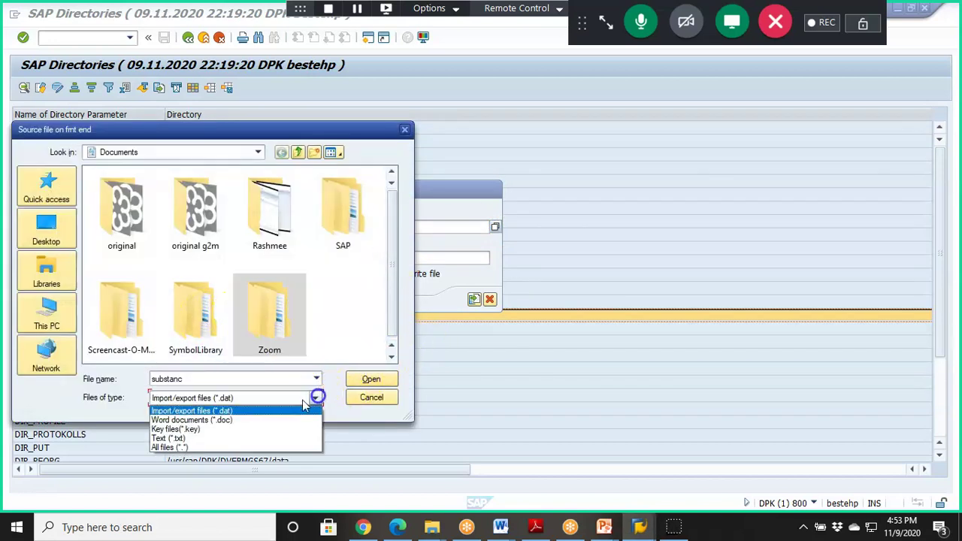
{"action": "left_click", "coordinate": [263, 438]}
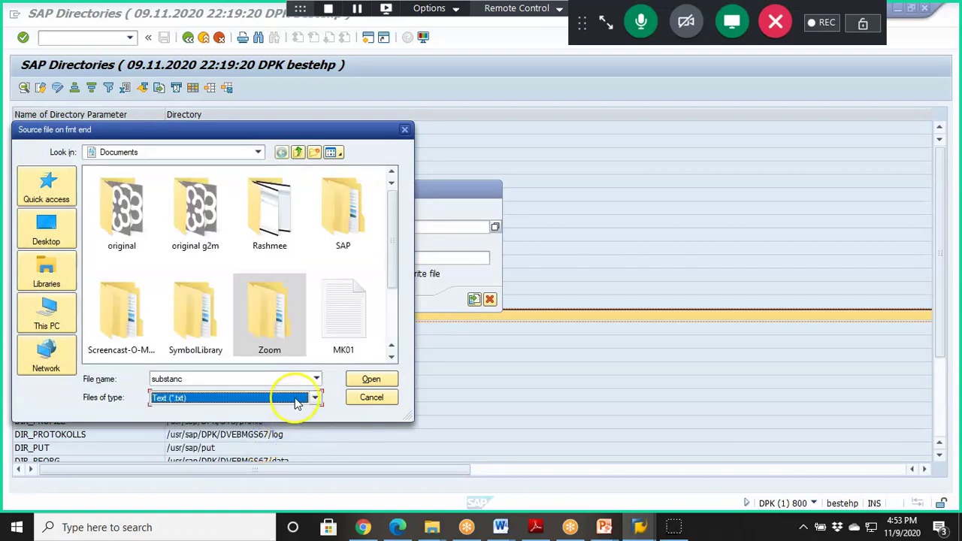
{"action": "left_click", "coordinate": [391, 361]}
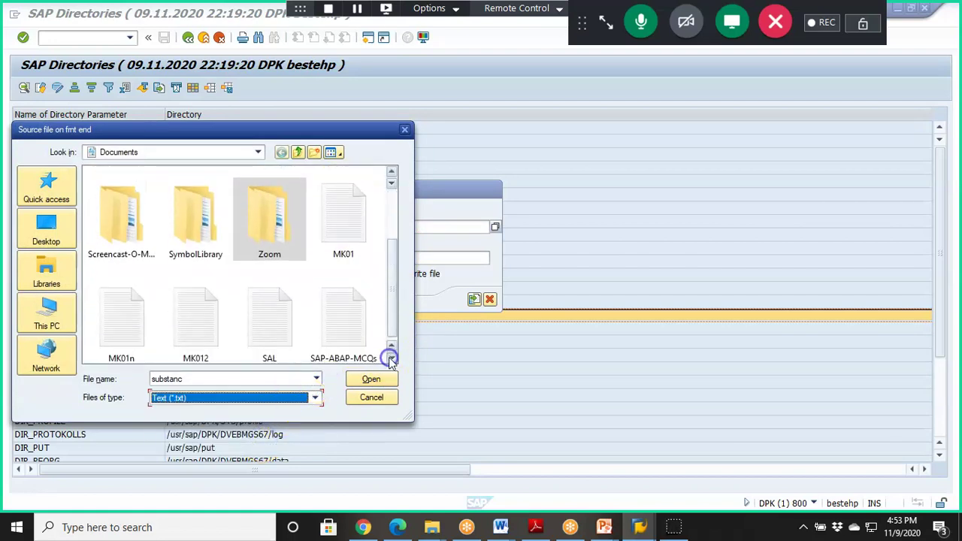
{"action": "left_click", "coordinate": [209, 327]}
{"action": "key", "text": "Escape"}
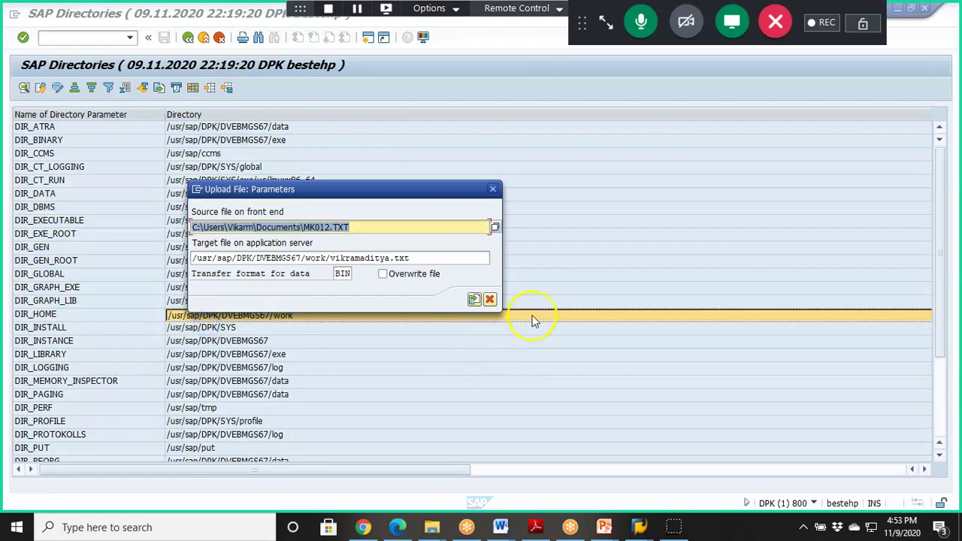
Upload the file, allowing access and confirming overwrite of the existing server file
{"action": "left_click", "coordinate": [473, 300]}
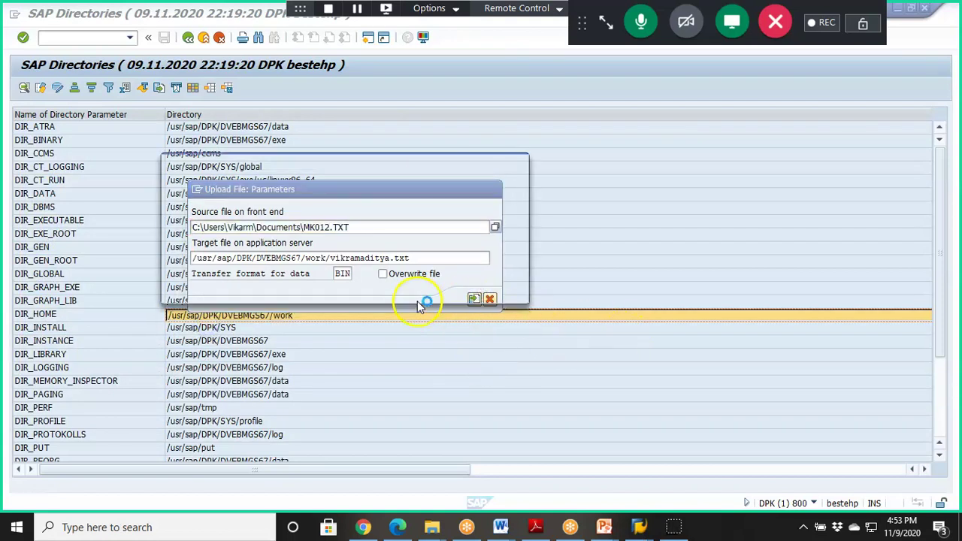
{"action": "left_click", "coordinate": [201, 278]}
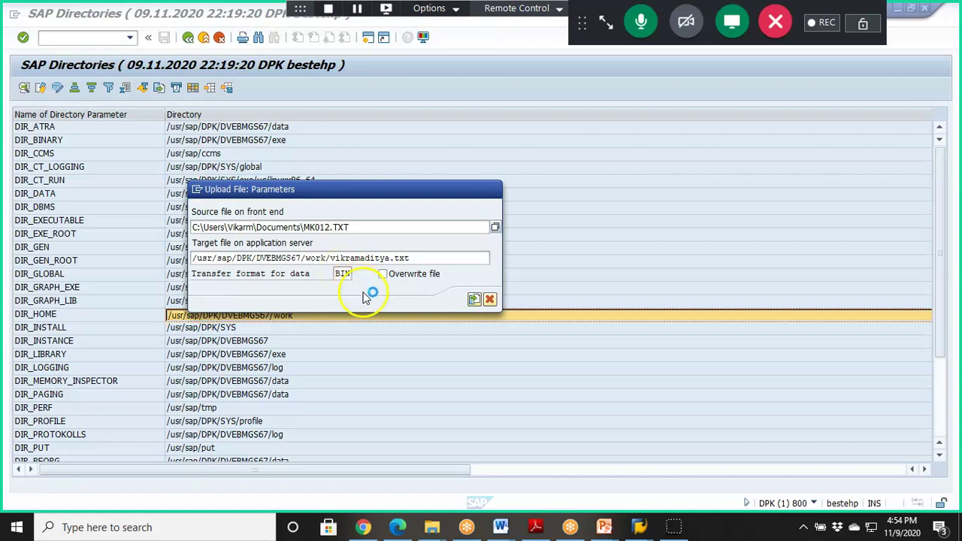
{"action": "left_click", "coordinate": [474, 300]}
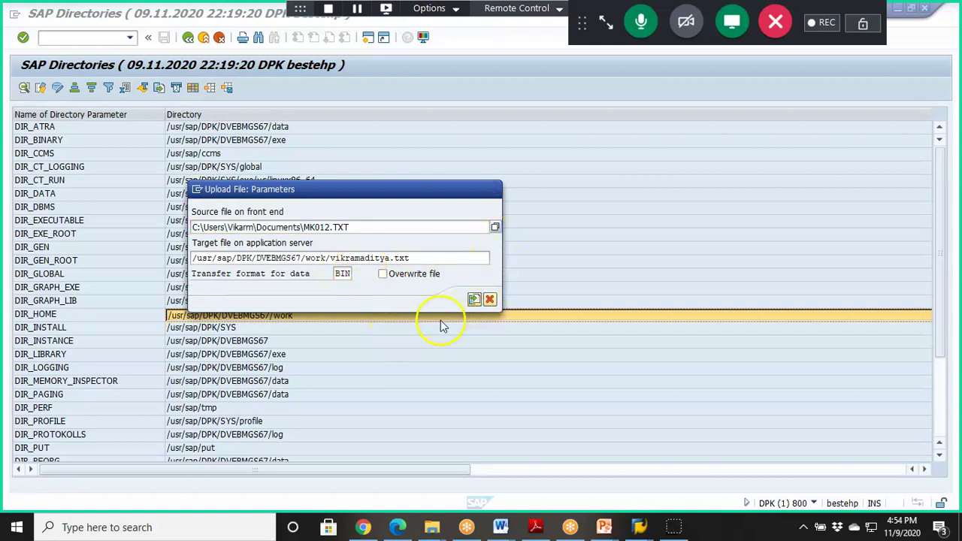
{"action": "left_click", "coordinate": [319, 321]}
{"action": "left_click", "coordinate": [235, 304]}
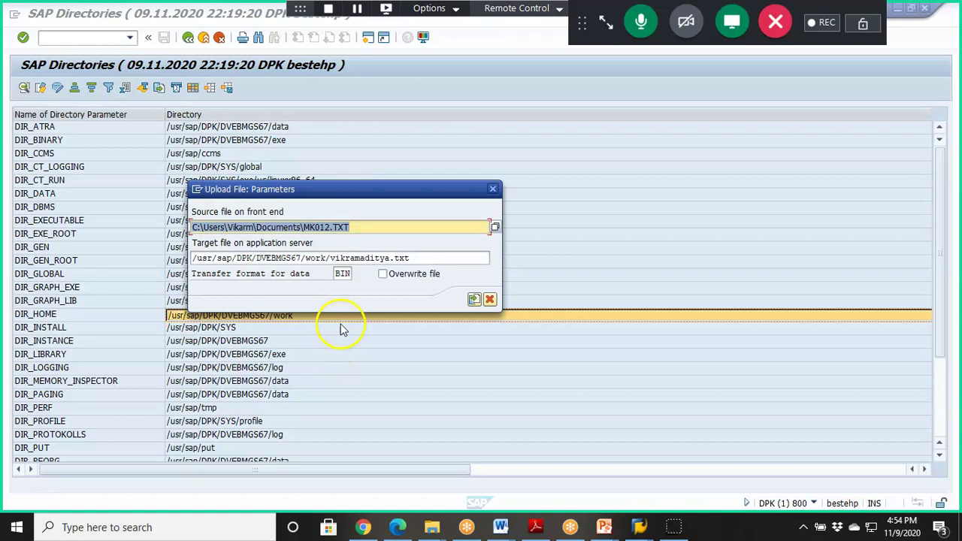
{"action": "left_click", "coordinate": [492, 191]}
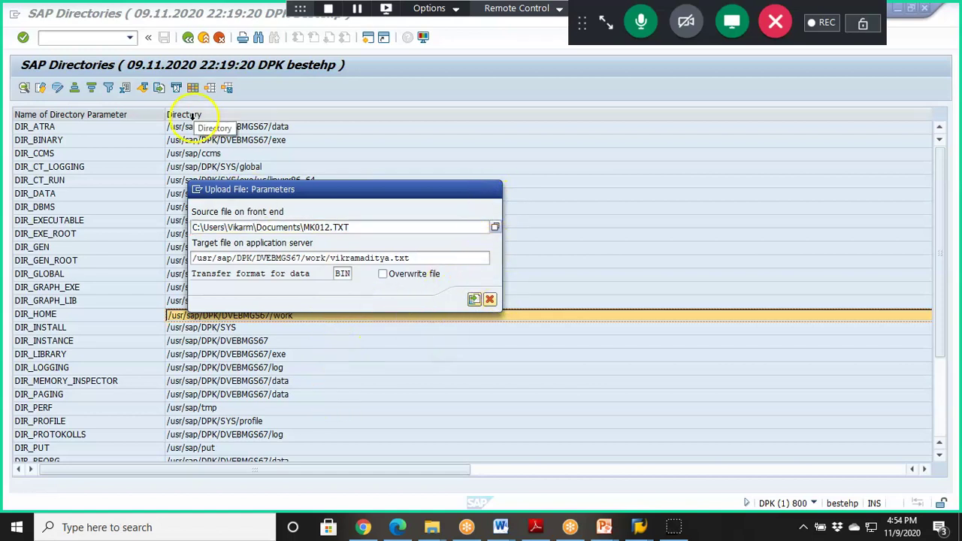
{"action": "left_click", "coordinate": [639, 524]}
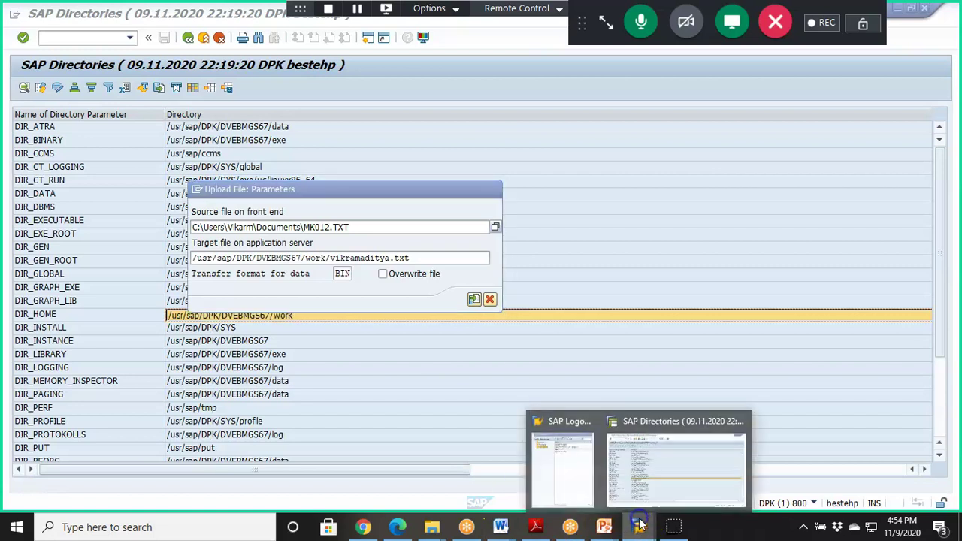
{"action": "left_click", "coordinate": [683, 458]}
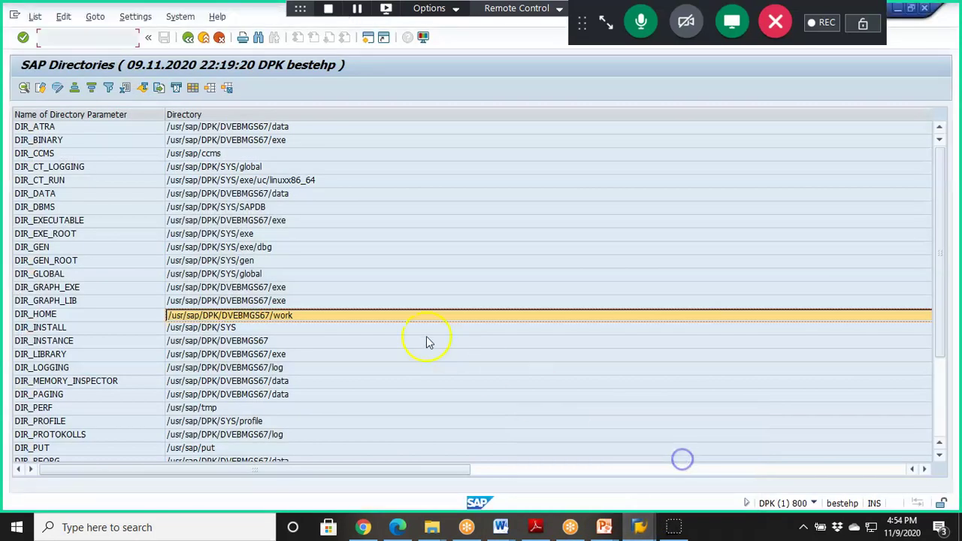
Reopen the DIR_HOME work directory file list from the SAP Directories window
{"action": "left_click", "coordinate": [301, 319]}
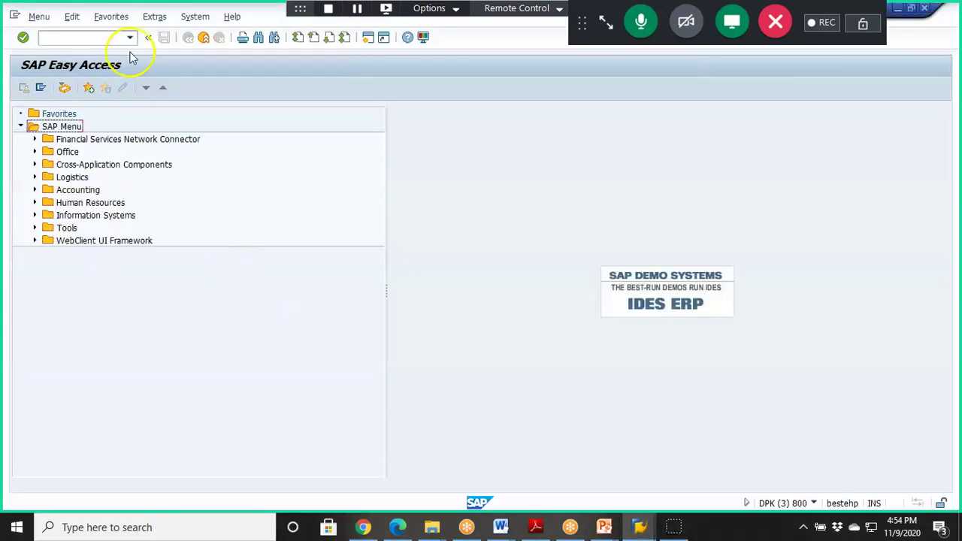
{"action": "key", "text": "alt+Tab"}
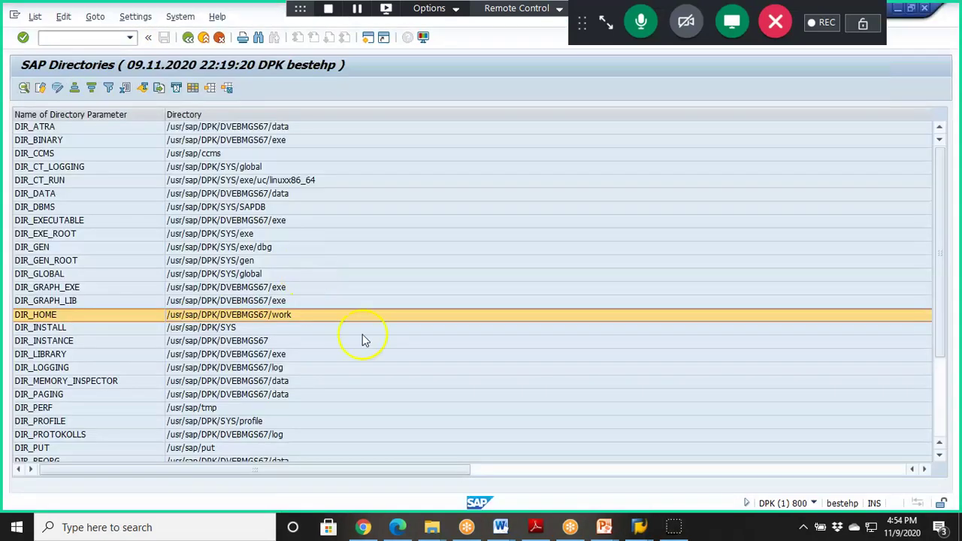
{"action": "double_click", "coordinate": [307, 316]}
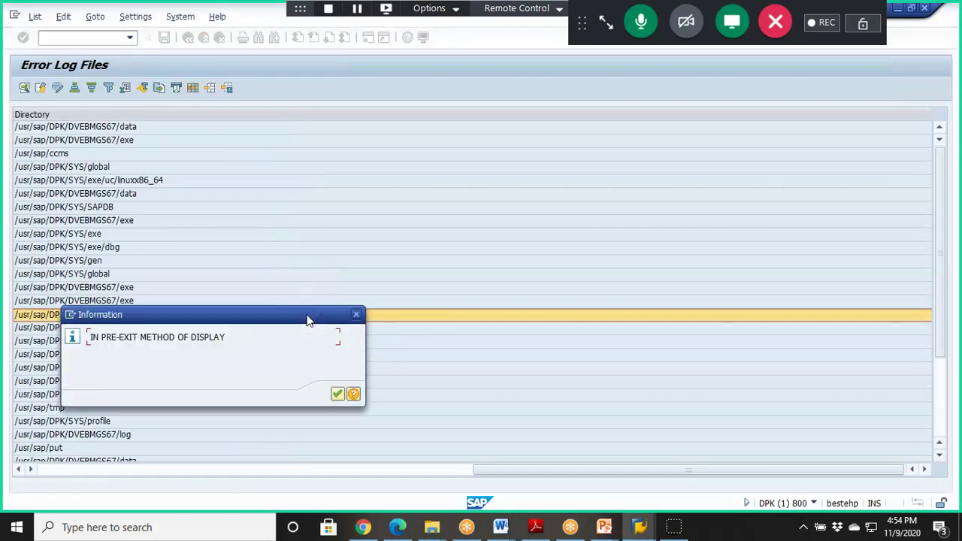
{"action": "left_click", "coordinate": [337, 395]}
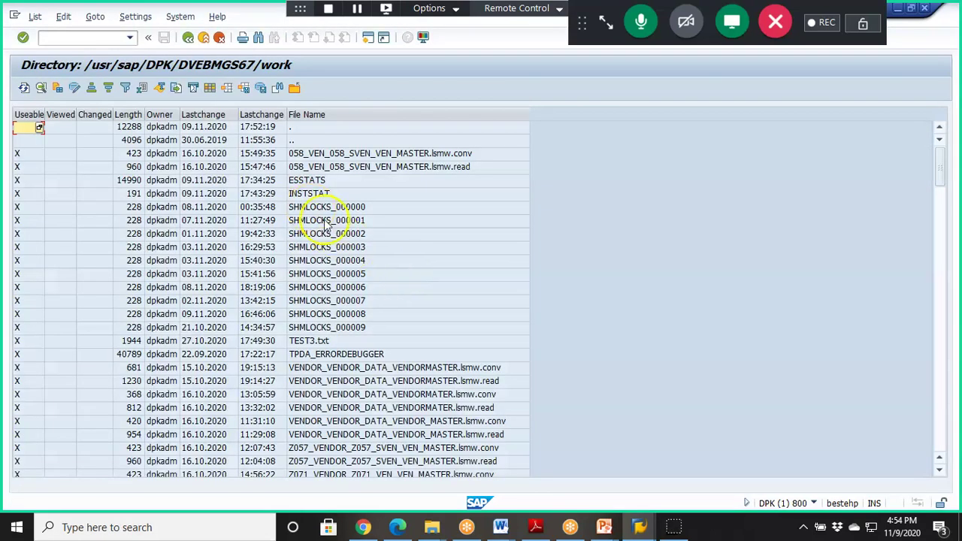
Scroll down the file list to the vikramaditya.txt entry
{"action": "left_click", "coordinate": [331, 233]}
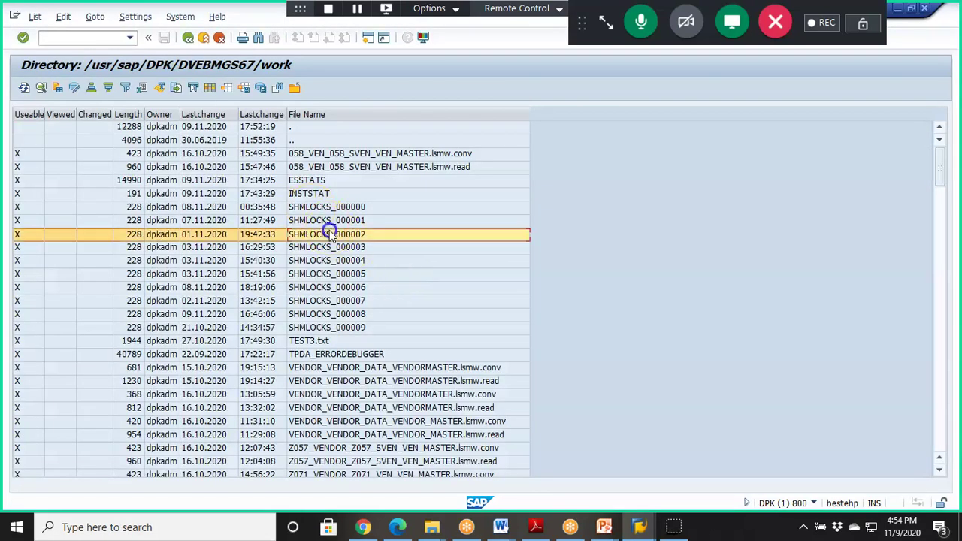
{"action": "key", "text": "Down"}
{"action": "key", "text": "Down"}
{"action": "key", "text": "Down"}
{"action": "key", "text": "Down"}
{"action": "key", "text": "Down"}
{"action": "key", "text": "Down"}
{"action": "key", "text": "Down"}
{"action": "key", "text": "Down"}
{"action": "key", "text": "Down"}
{"action": "key", "text": "Down"}
{"action": "key", "text": "Down"}
{"action": "key", "text": "Down"}
{"action": "key", "text": "Down"}
{"action": "key", "text": "Down"}
{"action": "key", "text": "Down"}
{"action": "key", "text": "Down"}
{"action": "key", "text": "Down"}
{"action": "key", "text": "Down"}
{"action": "key", "text": "Down"}
{"action": "key", "text": "Down"}
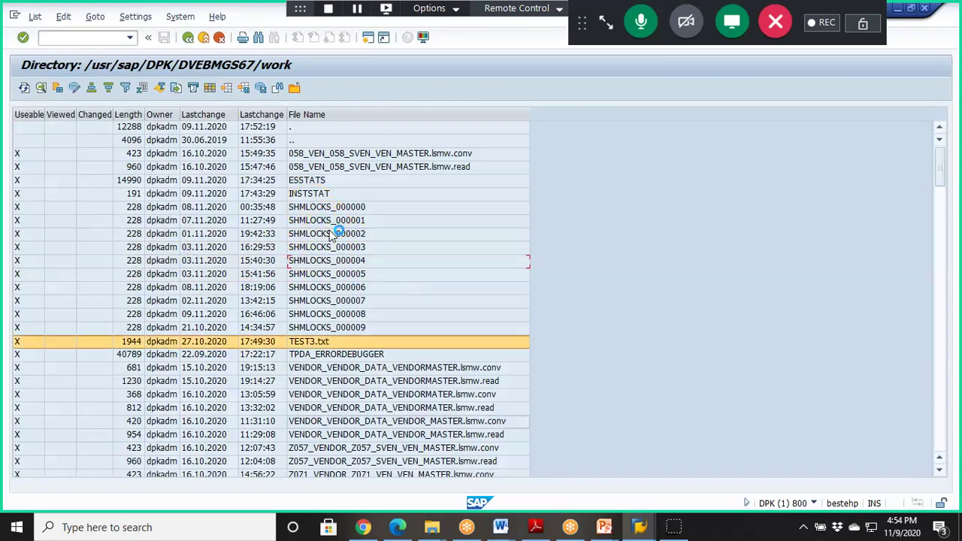
{"action": "key", "text": "Down"}
{"action": "key", "text": "Down"}
{"action": "key", "text": "Down"}
{"action": "key", "text": "Down"}
{"action": "key", "text": "Down"}
{"action": "key", "text": "Down"}
{"action": "key", "text": "Down"}
{"action": "key", "text": "Down"}
{"action": "key", "text": "Down"}
{"action": "key", "text": "Down"}
{"action": "key", "text": "Down"}
{"action": "key", "text": "Down"}
{"action": "key", "text": "Down"}
{"action": "key", "text": "Down"}
{"action": "key", "text": "Down"}
{"action": "key", "text": "Down"}
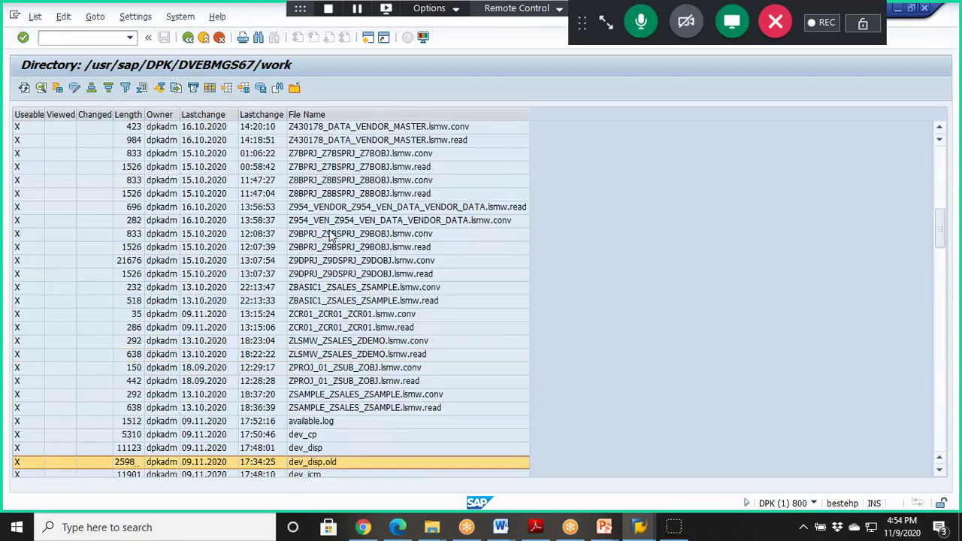
{"action": "key", "text": "Down"}
{"action": "key", "text": "Down"}
{"action": "key", "text": "Down"}
{"action": "key", "text": "Down"}
{"action": "key", "text": "Down"}
{"action": "key", "text": "Down"}
{"action": "key", "text": "Down"}
{"action": "key", "text": "Down"}
{"action": "key", "text": "Down"}
{"action": "key", "text": "Down"}
{"action": "key", "text": "Down"}
{"action": "key", "text": "Down"}
{"action": "key", "text": "Down"}
{"action": "key", "text": "Down"}
{"action": "key", "text": "Down"}
{"action": "key", "text": "Down"}
{"action": "key", "text": "Down"}
{"action": "key", "text": "Down"}
{"action": "key", "text": "Down"}
{"action": "key", "text": "Down"}
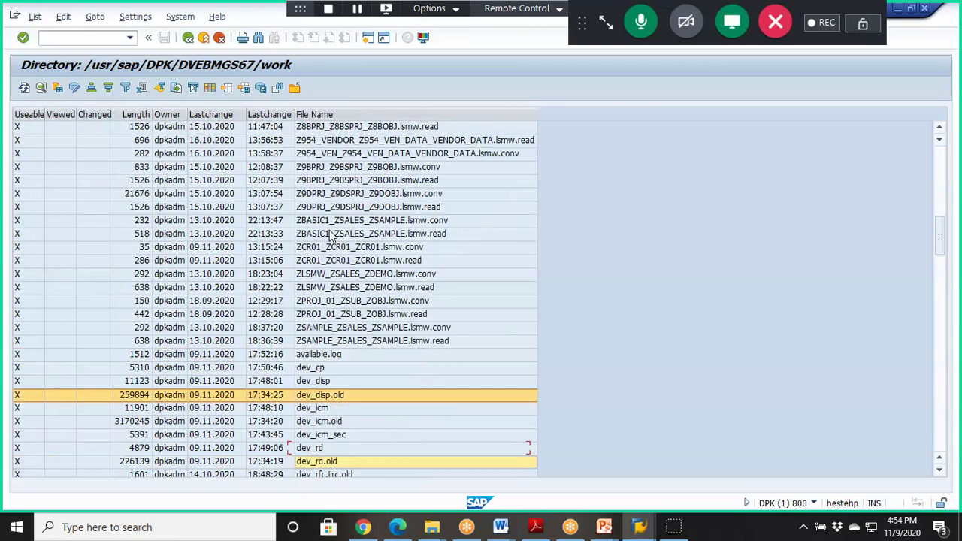
{"action": "key", "text": "Down"}
{"action": "key", "text": "Down"}
{"action": "key", "text": "Down"}
{"action": "key", "text": "Down"}
{"action": "key", "text": "Down"}
{"action": "key", "text": "Down"}
{"action": "key", "text": "Down"}
{"action": "key", "text": "Down"}
{"action": "key", "text": "Down"}
{"action": "key", "text": "Down"}
{"action": "key", "text": "Down"}
{"action": "key", "text": "Down"}
{"action": "key", "text": "Down"}
{"action": "key", "text": "Down"}
{"action": "key", "text": "Down"}
{"action": "key", "text": "Down"}
{"action": "key", "text": "Down"}
{"action": "key", "text": "Down"}
{"action": "key", "text": "Down"}
{"action": "key", "text": "Down"}
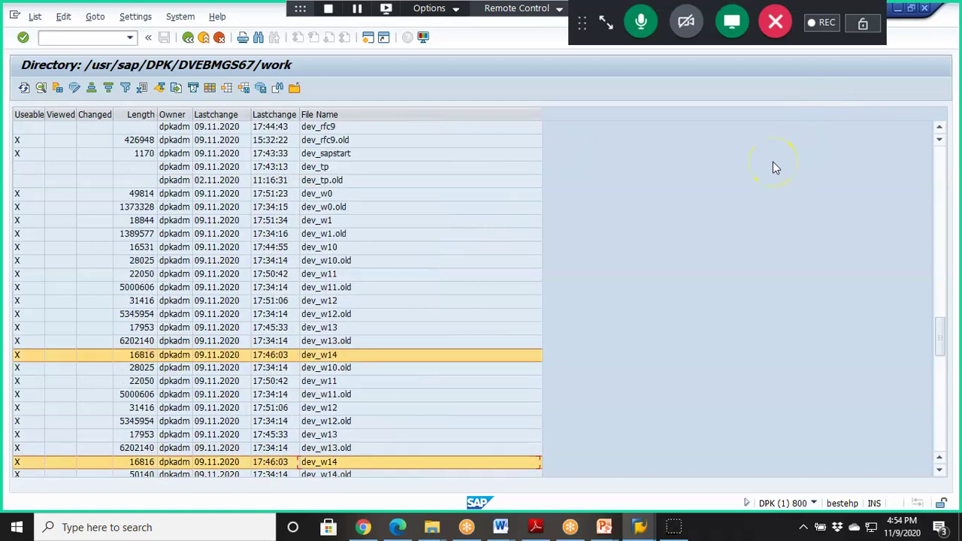
{"action": "key", "text": "Down"}
{"action": "key", "text": "Down"}
{"action": "key", "text": "Down"}
{"action": "key", "text": "Down"}
{"action": "key", "text": "Down"}
{"action": "key", "text": "Down"}
{"action": "key", "text": "Down"}
{"action": "key", "text": "Down"}
{"action": "key", "text": "Down"}
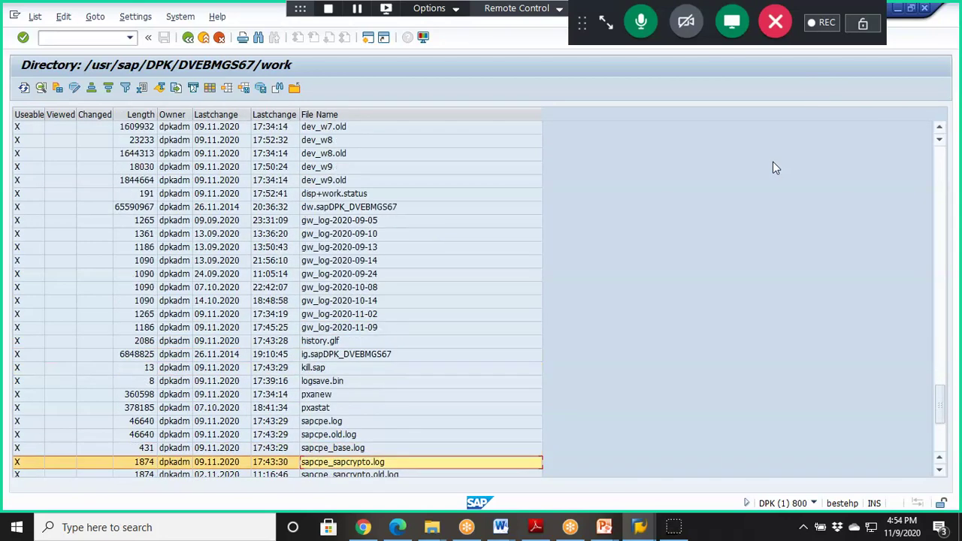
{"action": "key", "text": "Down"}
{"action": "key", "text": "Down"}
{"action": "key", "text": "Down"}
{"action": "key", "text": "Down"}
{"action": "key", "text": "Down"}
{"action": "key", "text": "Down"}
{"action": "key", "text": "Down"}
{"action": "key", "text": "Down"}
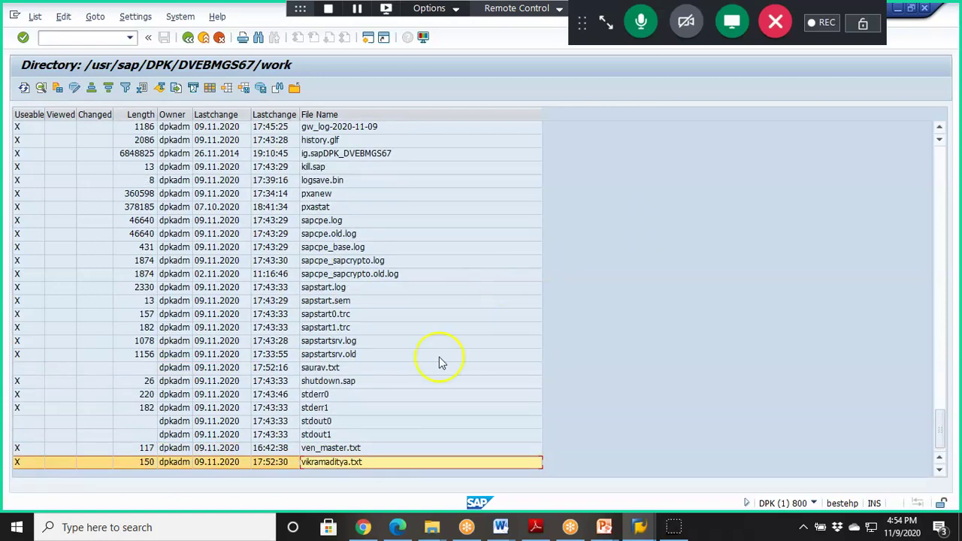
Display vikramaditya.txt's three records and run /ocg3y
{"action": "double_click", "coordinate": [375, 464]}
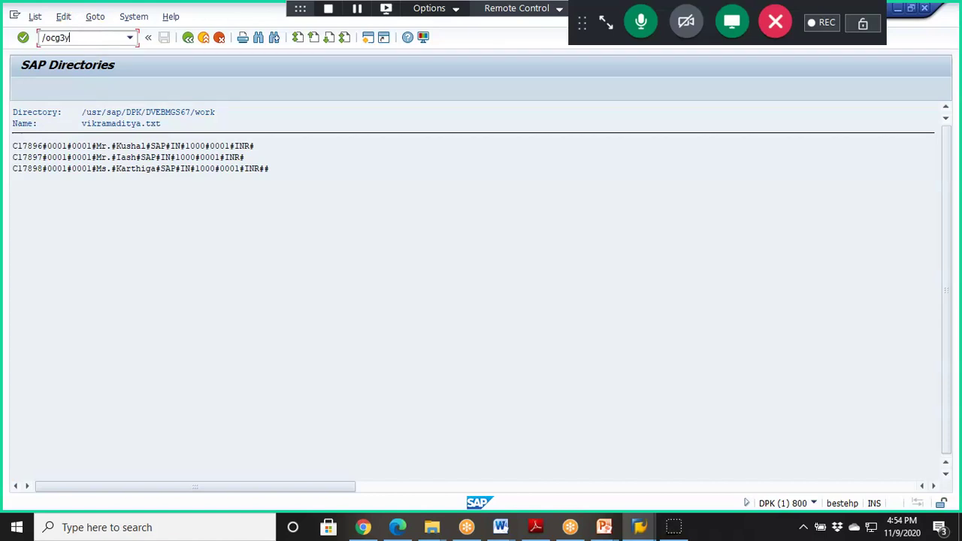
{"action": "key", "text": "Return"}
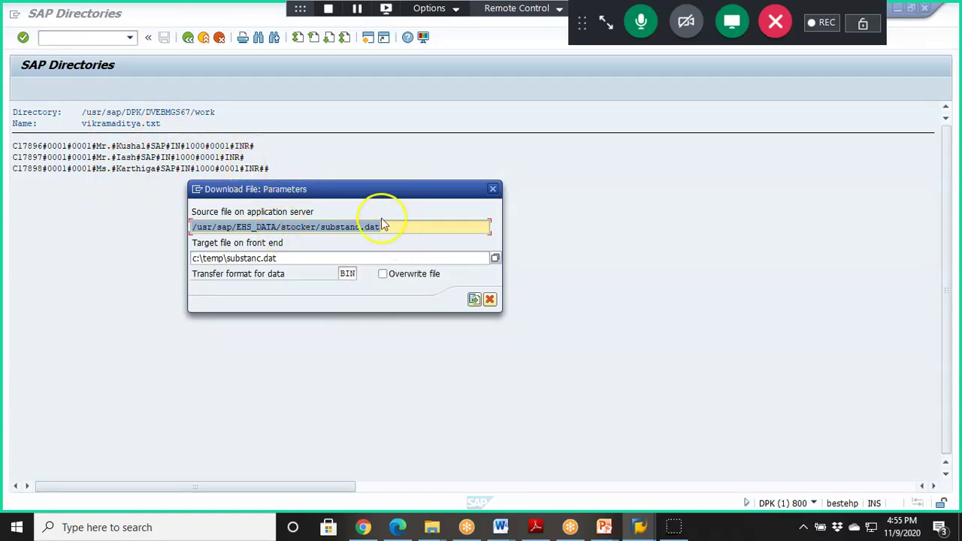
Set source to /usr/sap/DPK/DVEBMGS67/work/vikramaditya.txt and target to Desktop\substanc.dat
{"action": "type", "text": "/usr/sap/DPK/DVEBMGS67/work"}
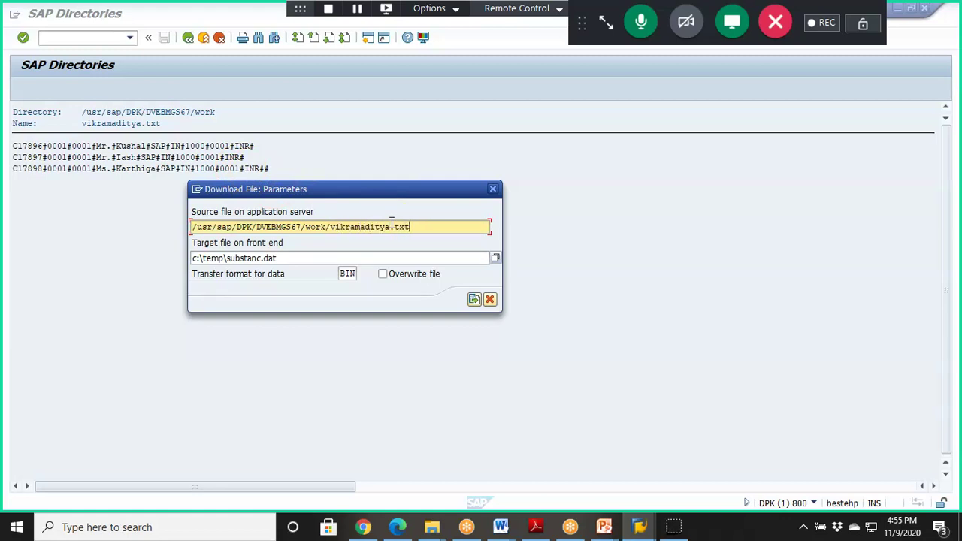
{"action": "key", "text": "Tab"}
{"action": "left_click", "coordinate": [495, 258]}
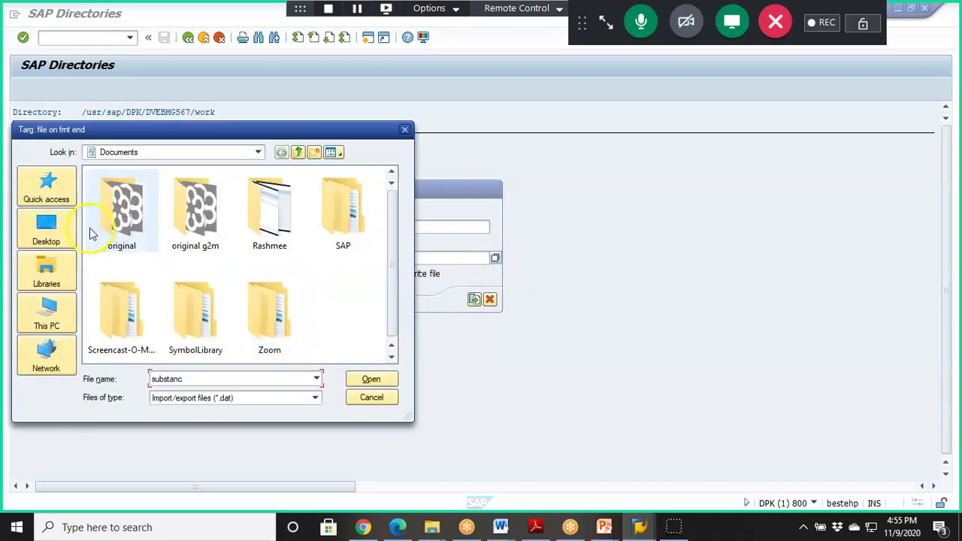
{"action": "left_click", "coordinate": [46, 229]}
{"action": "left_click", "coordinate": [374, 379]}
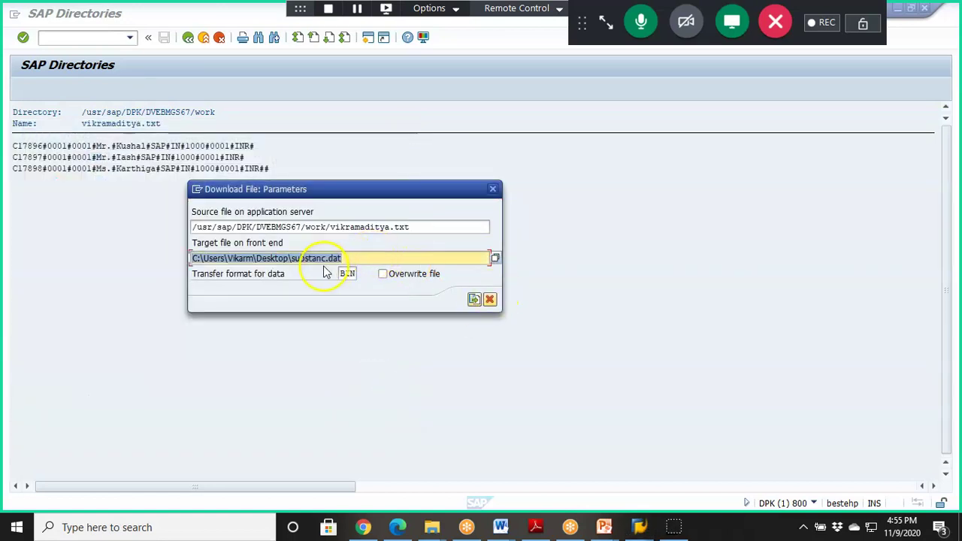
Start the download and allow SAP GUI to write to the Desktop
{"action": "left_click", "coordinate": [473, 299]}
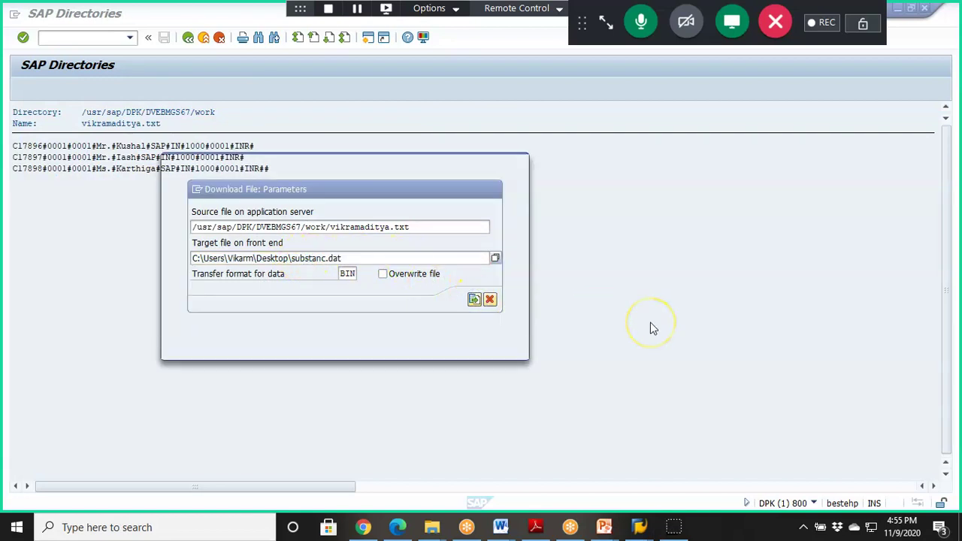
{"action": "left_click", "coordinate": [197, 333]}
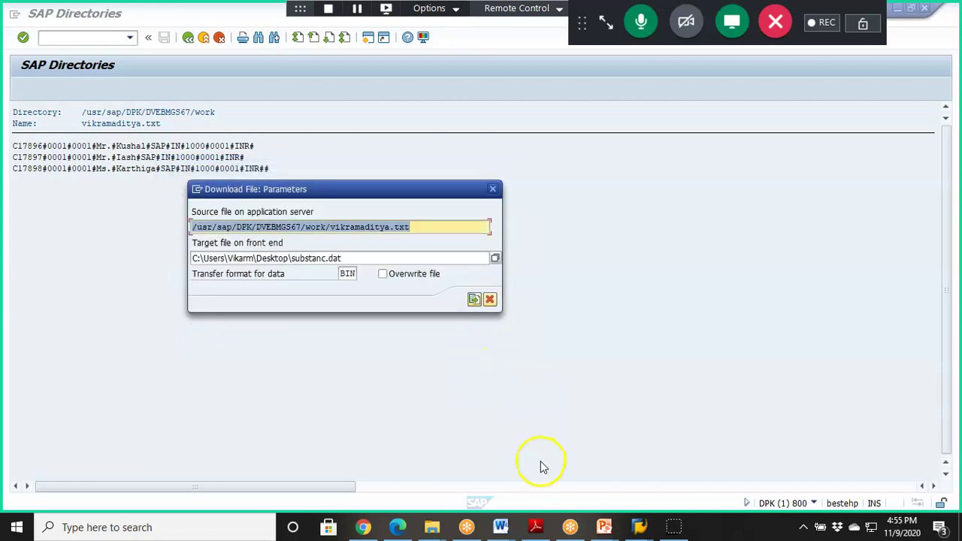
{"action": "left_click", "coordinate": [434, 529]}
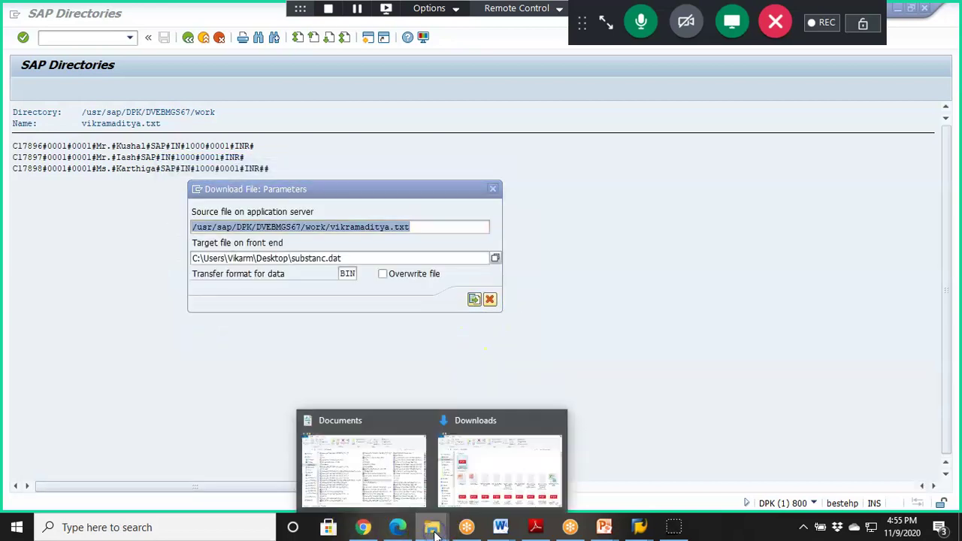
{"action": "left_click", "coordinate": [367, 462]}
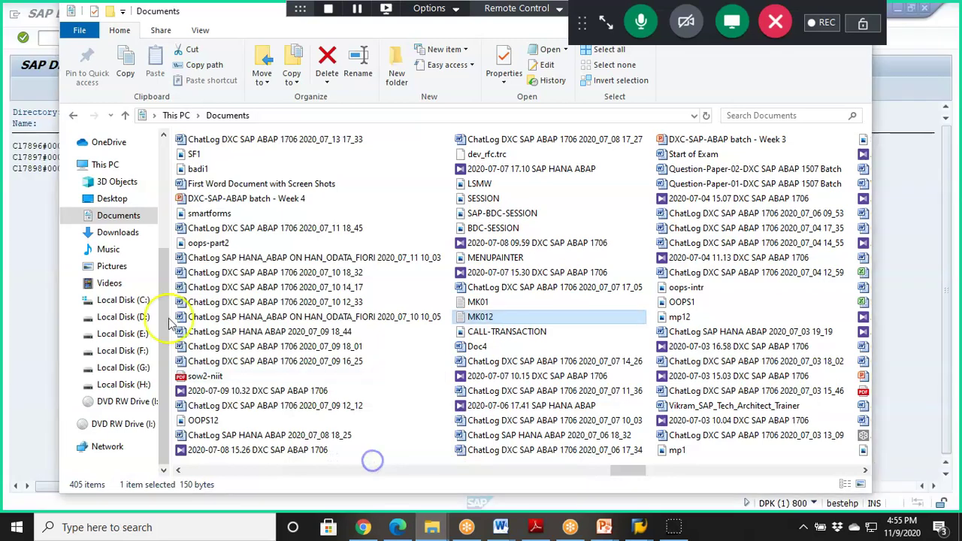
{"action": "left_click", "coordinate": [122, 200]}
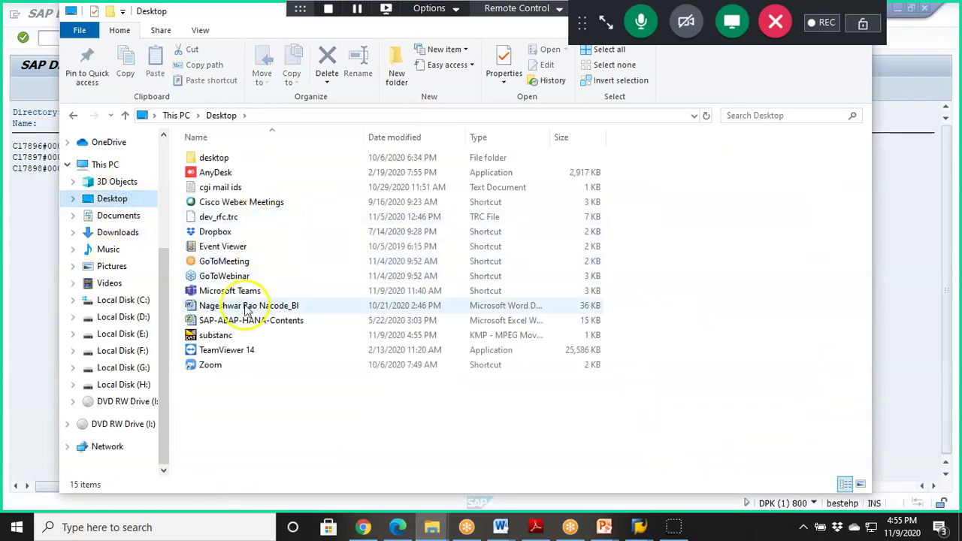
{"action": "left_click", "coordinate": [225, 338]}
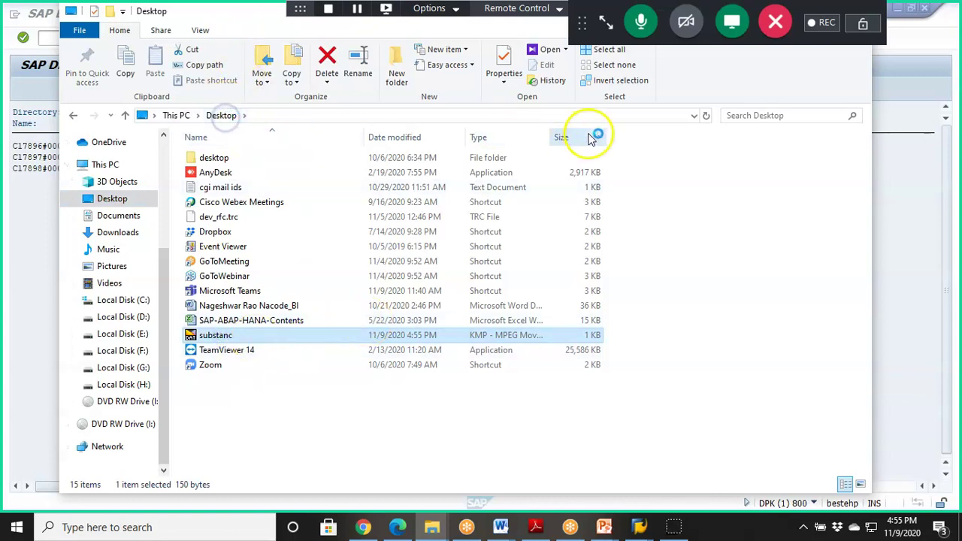
{"action": "left_click_drag", "start_coordinate": [240, 17], "coordinate": [239, 95]}
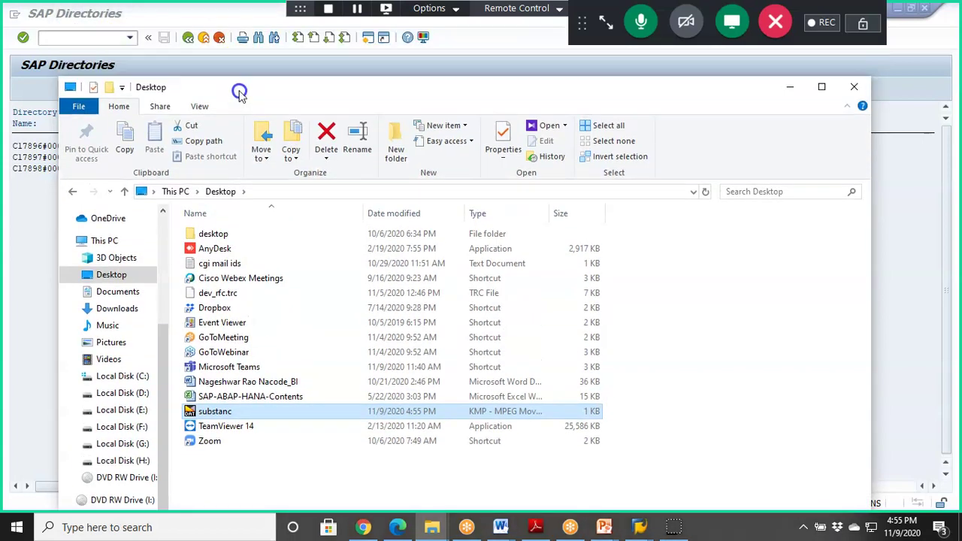
{"action": "left_click", "coordinate": [822, 22]}
{"action": "left_click", "coordinate": [835, 95]}
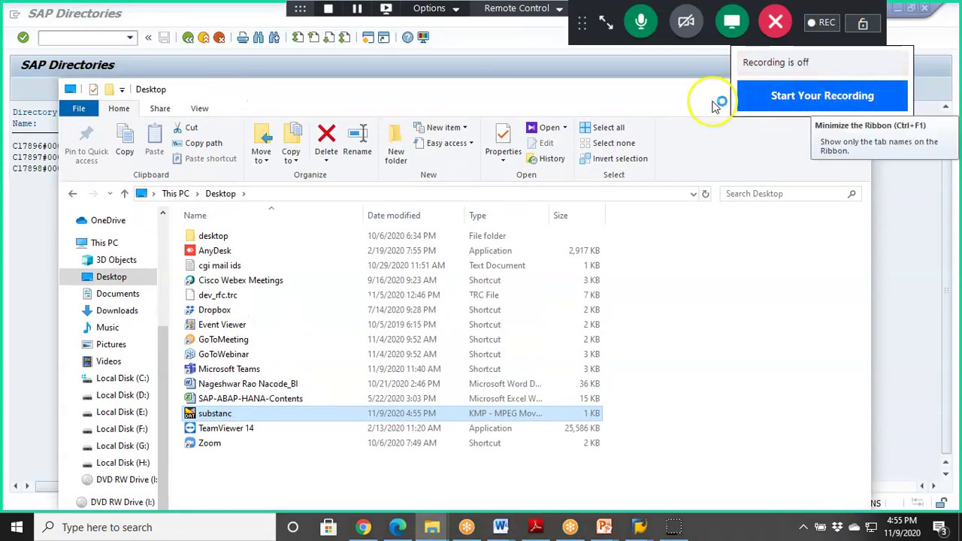
{"action": "key", "text": "Return"}
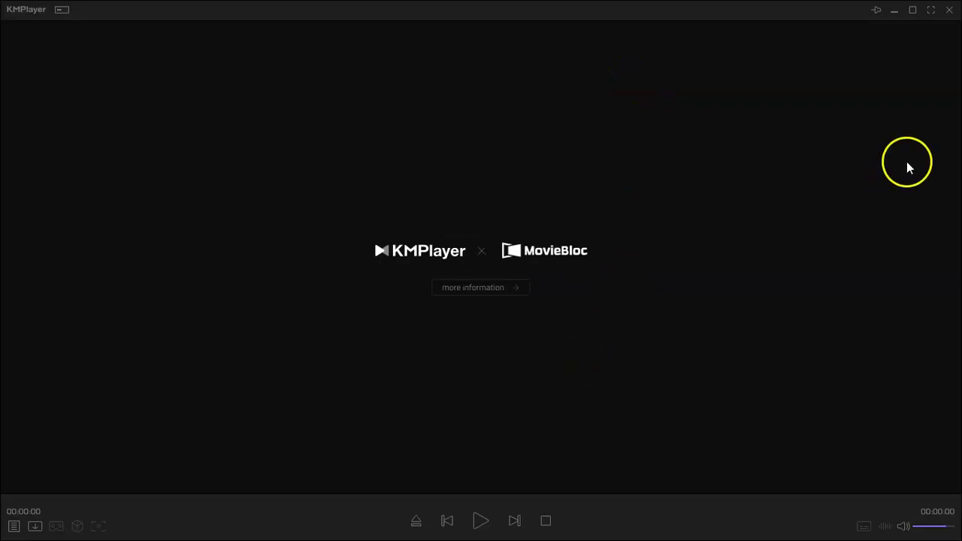
{"action": "left_click", "coordinate": [950, 9]}
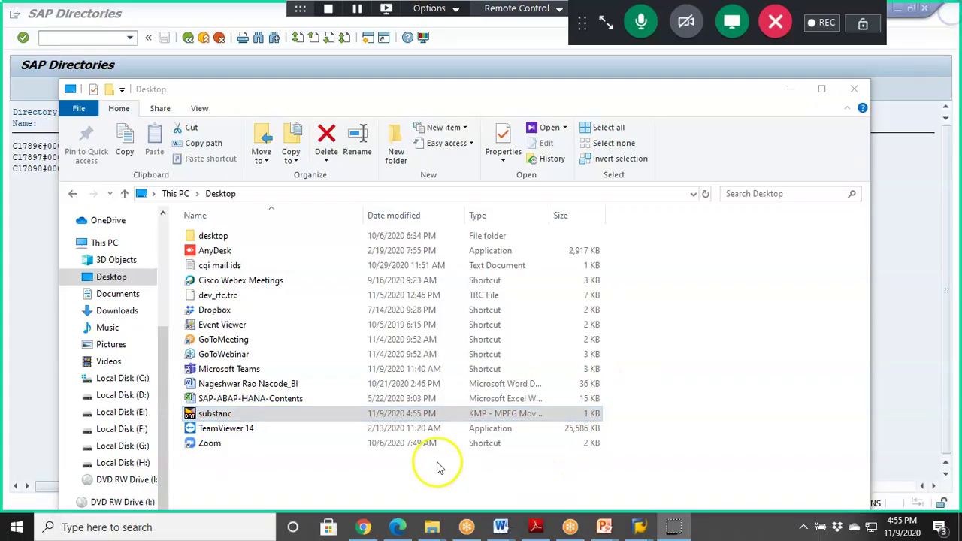
Set the download target to Desktop\va1.txt and change the transfer format from BIN to ASC
{"action": "left_click", "coordinate": [855, 91]}
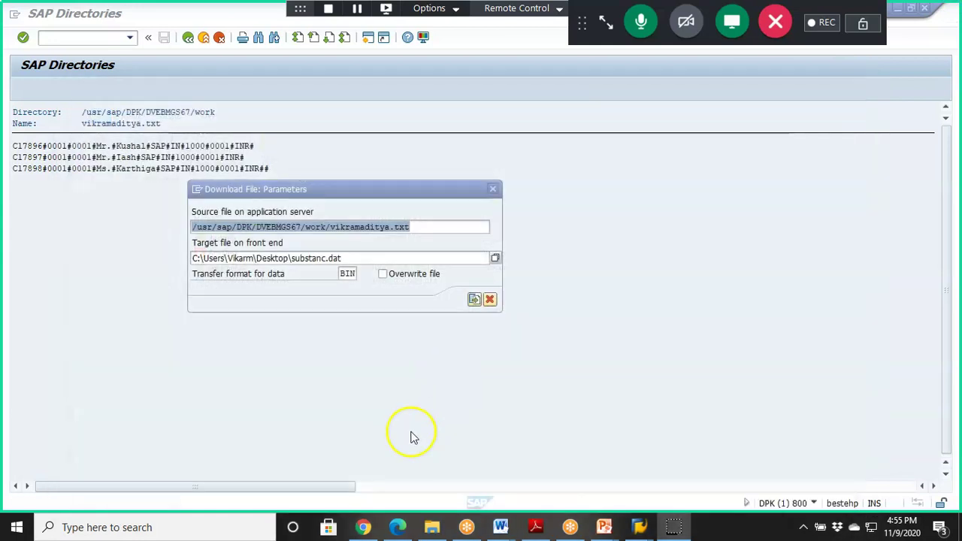
{"action": "left_click", "coordinate": [373, 255]}
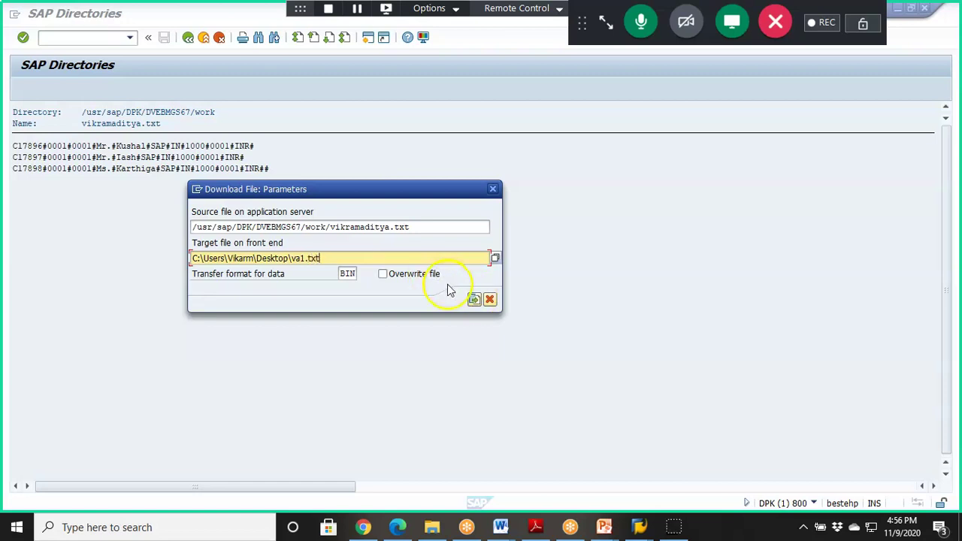
{"action": "left_click", "coordinate": [352, 273]}
{"action": "key", "text": "BackSpace"}
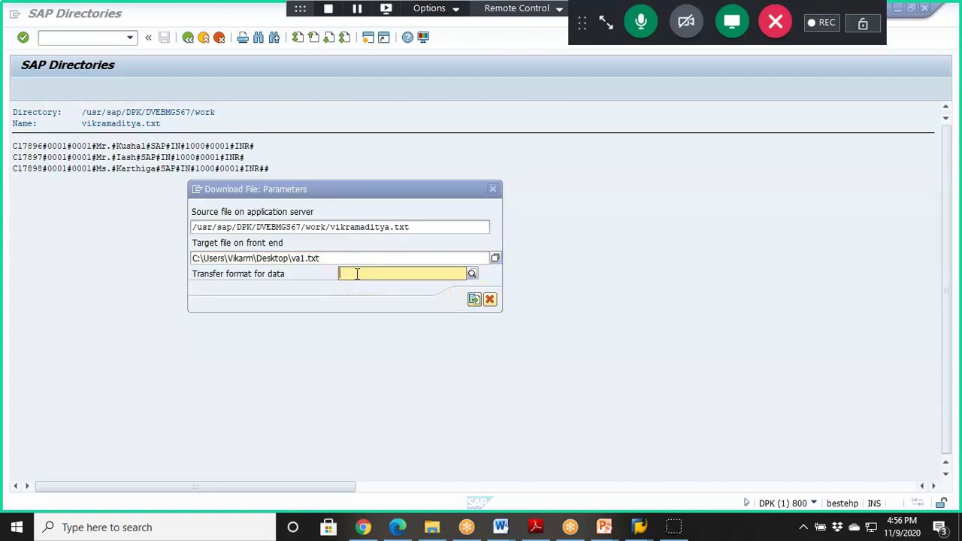
{"action": "left_click", "coordinate": [472, 275]}
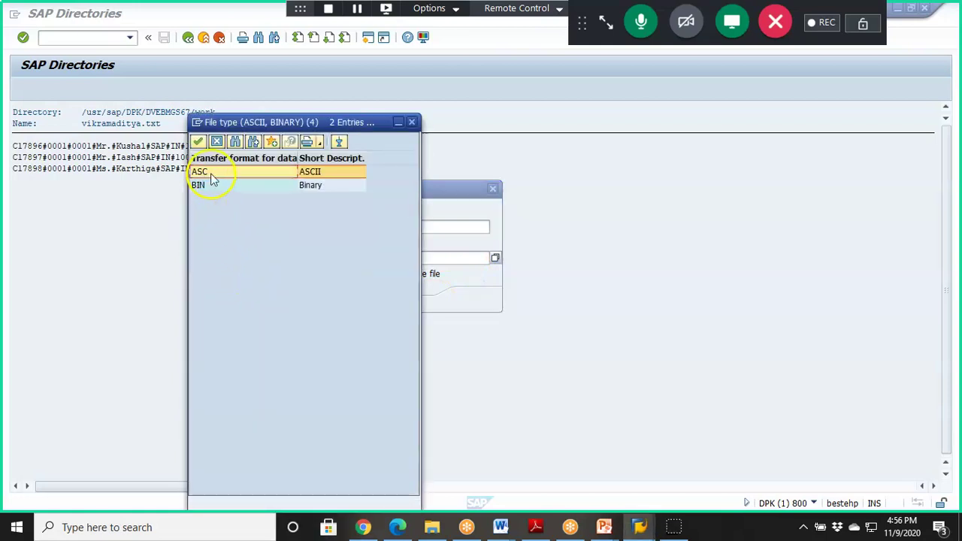
{"action": "double_click", "coordinate": [211, 174]}
Run the ASCII download, allowing Desktop write access and declining to overwrite the existing va1.txt
{"action": "left_click", "coordinate": [474, 299]}
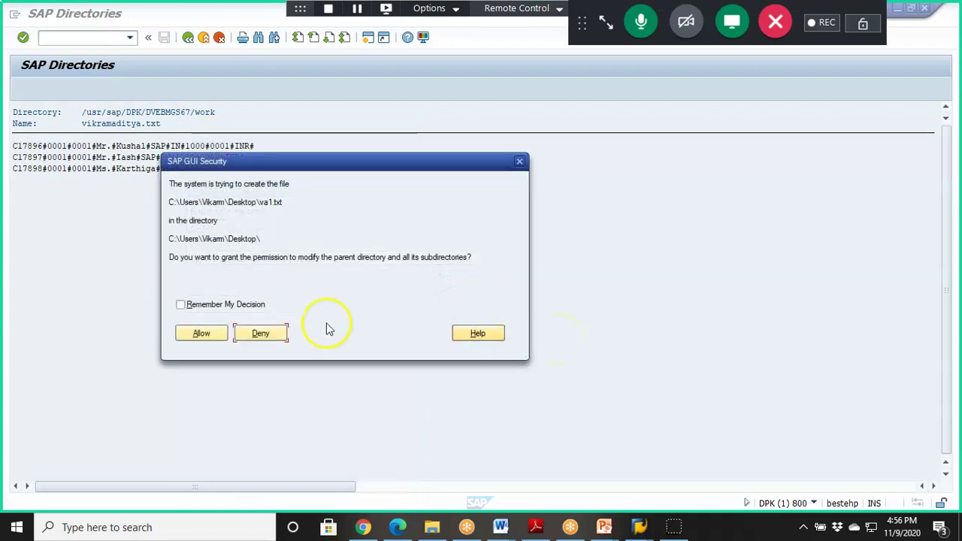
{"action": "left_click", "coordinate": [221, 340]}
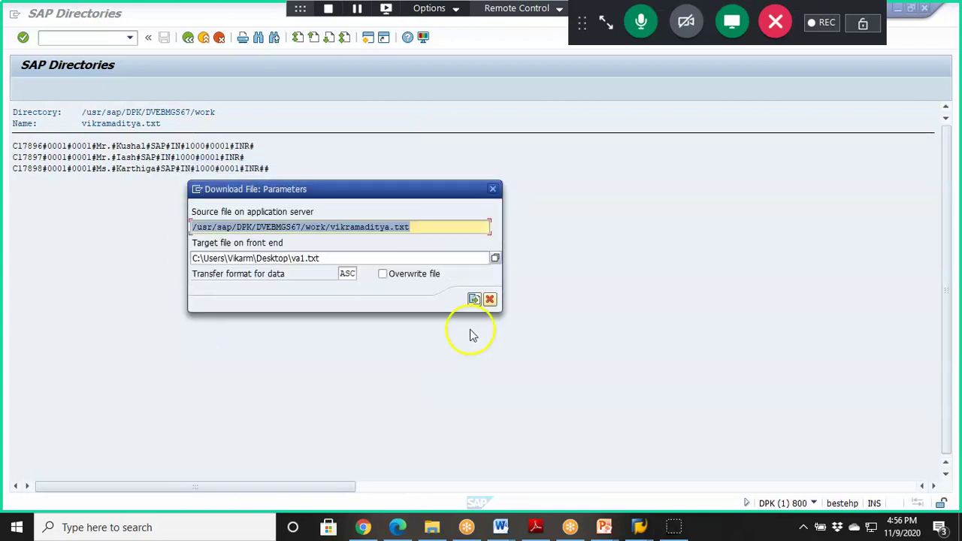
{"action": "left_click", "coordinate": [474, 299]}
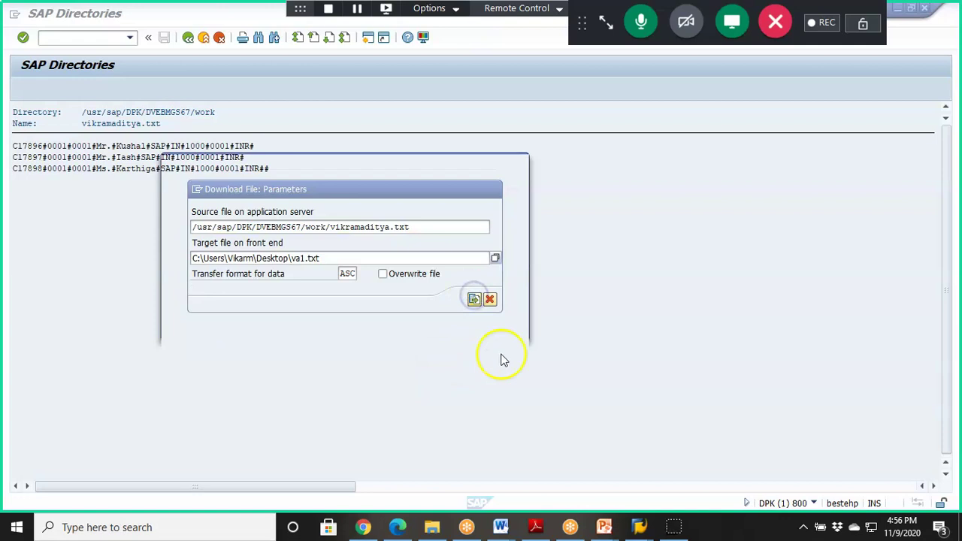
{"action": "left_click", "coordinate": [203, 279]}
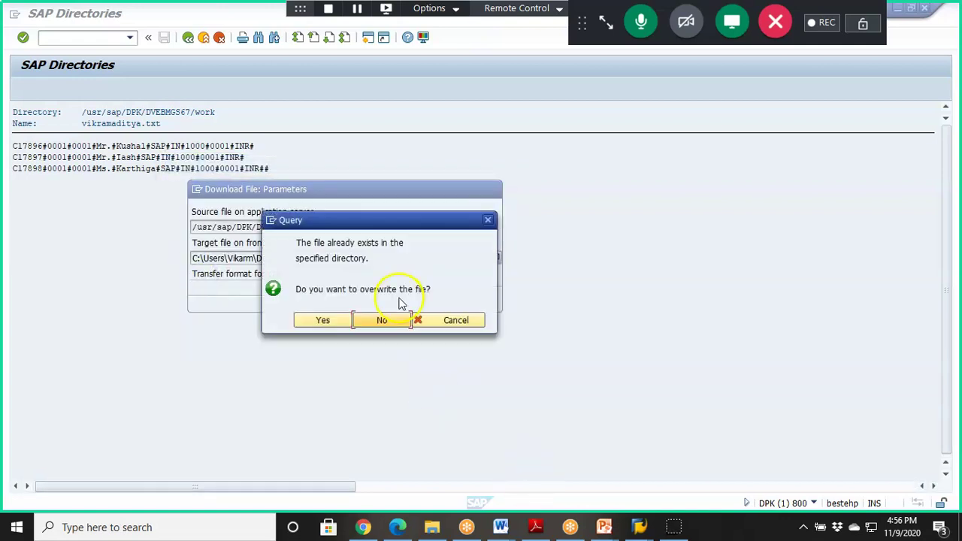
{"action": "left_click", "coordinate": [402, 323]}
{"action": "left_click", "coordinate": [433, 527]}
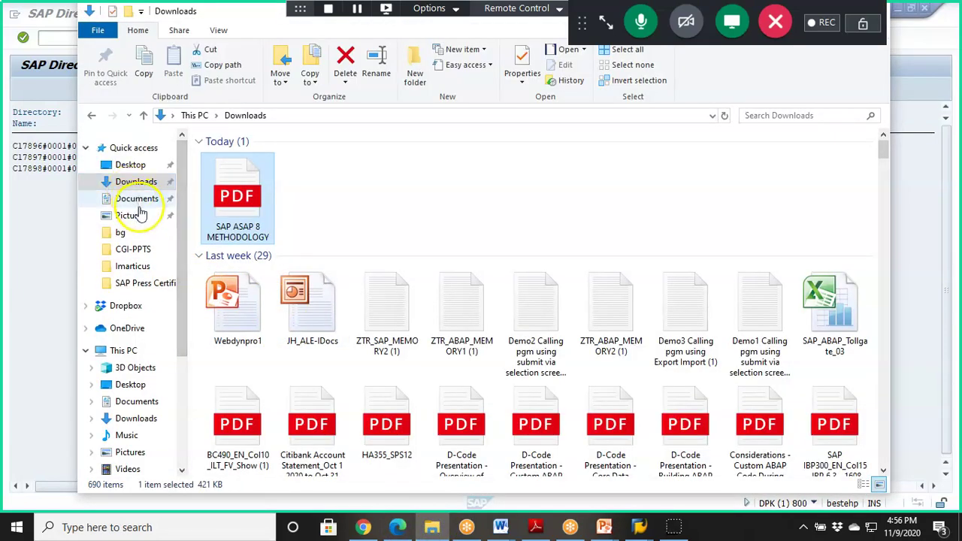
Open va1 from the Desktop in Notepad to confirm its three customer records, then close it
{"action": "left_click", "coordinate": [126, 167]}
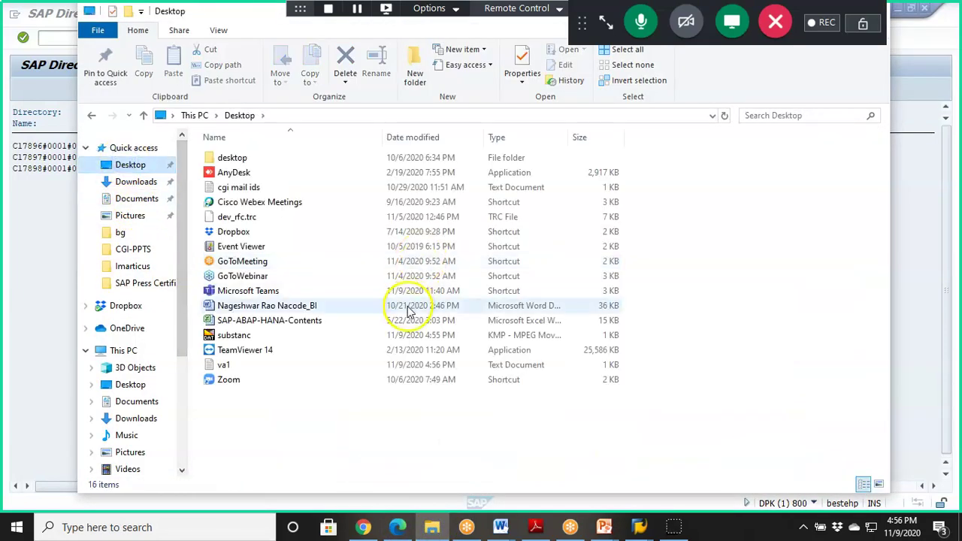
{"action": "double_click", "coordinate": [226, 365]}
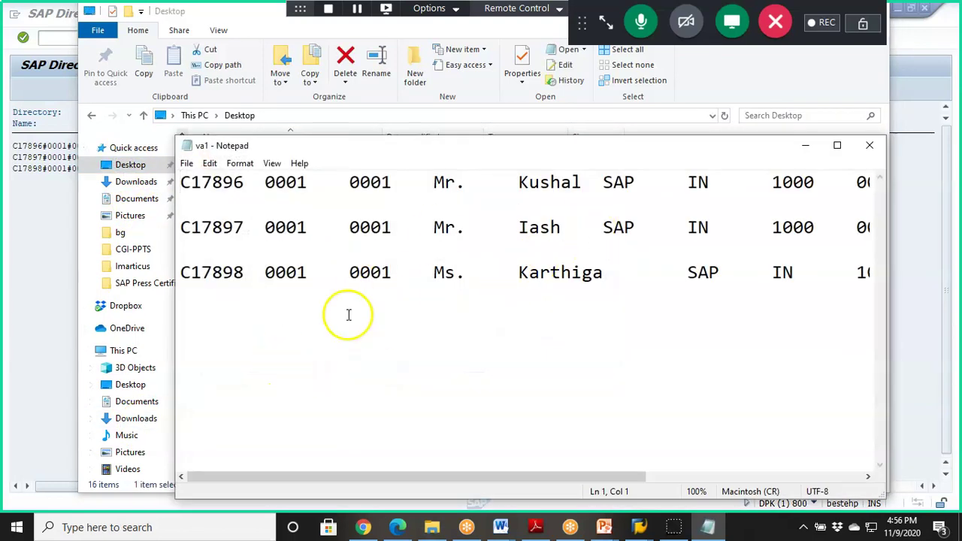
{"action": "left_click", "coordinate": [870, 145]}
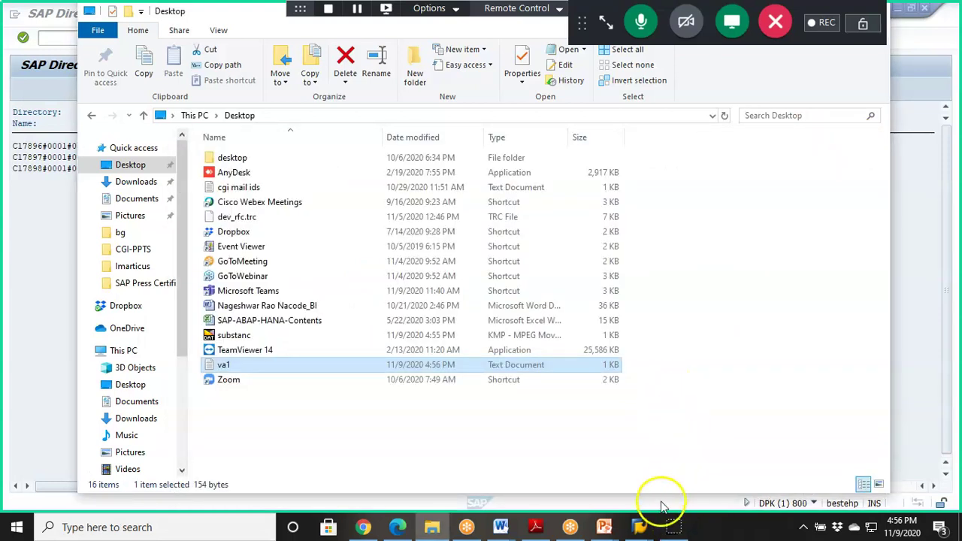
{"action": "left_click", "coordinate": [675, 529]}
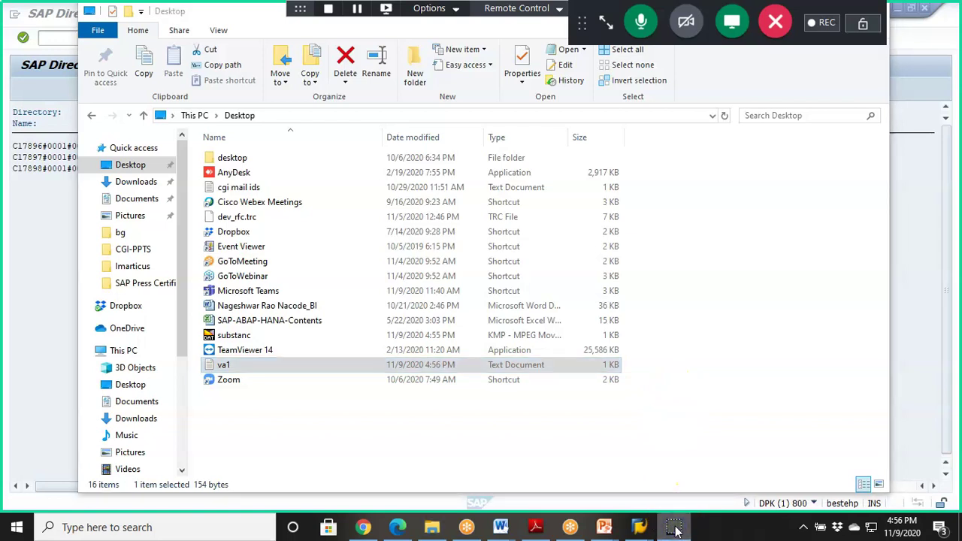